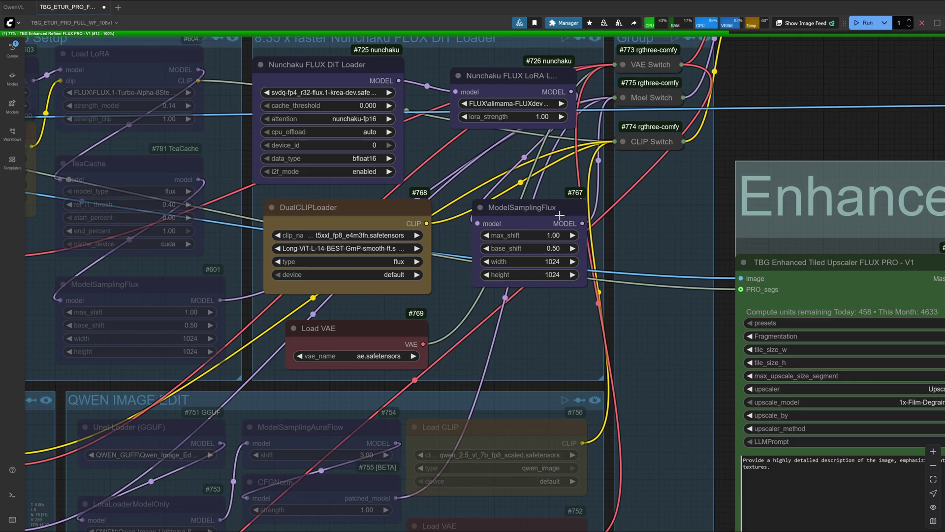
Leave the Enhanced Tiled Upscaler's LLMPrompt model set to NONE.
scroll(560, 215, "down", 5)
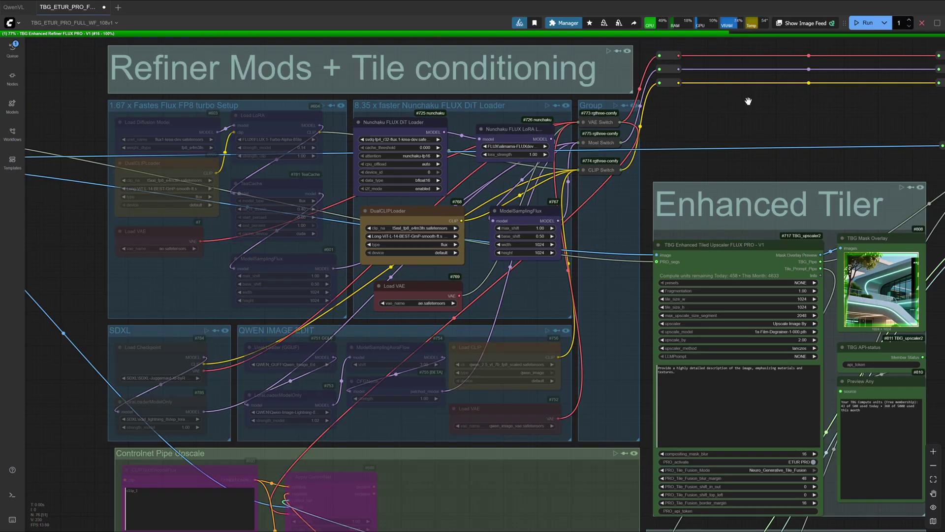
left_click_drag(748, 101, 416, 81)
scroll(574, 375, "up", 2)
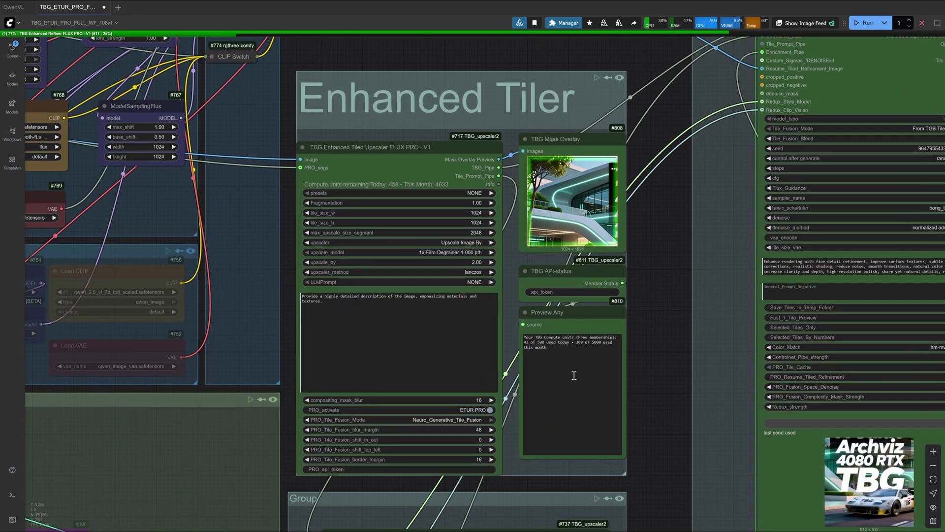
left_click(476, 282)
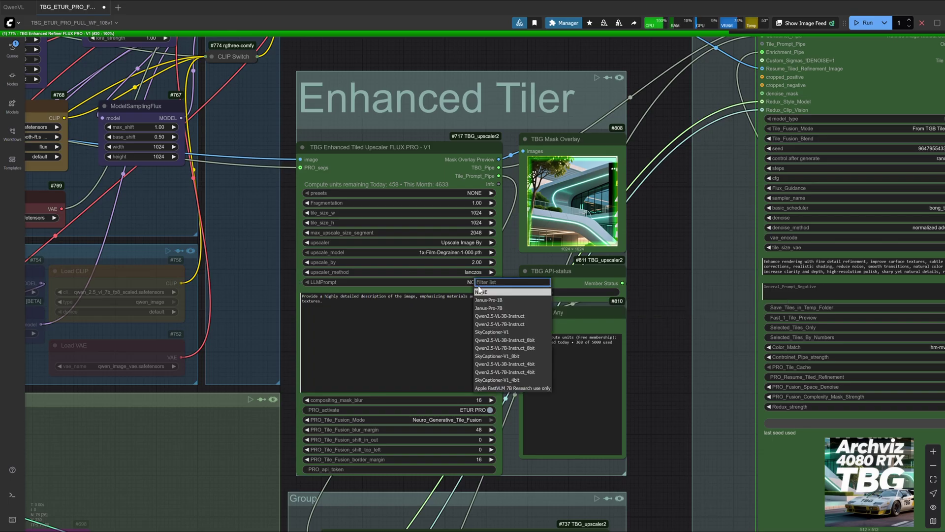
left_click(487, 293)
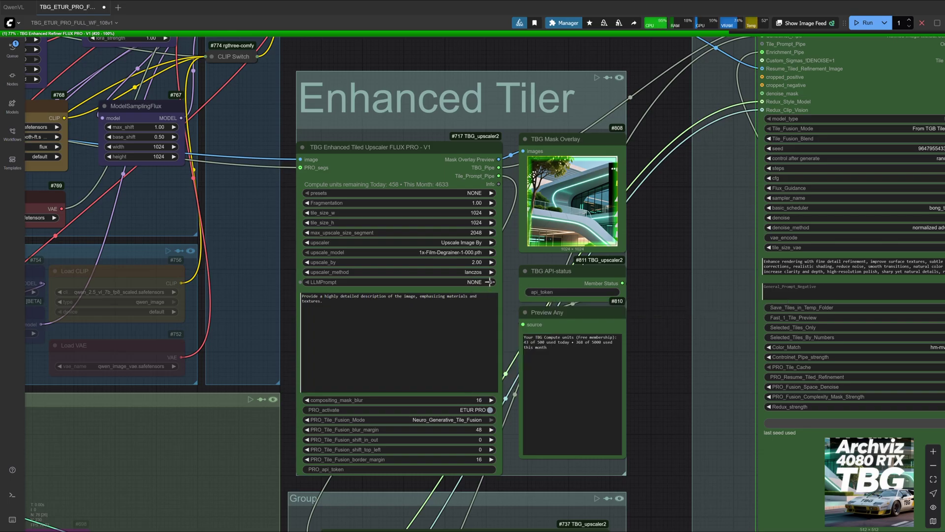
scroll(584, 389, "down", 5)
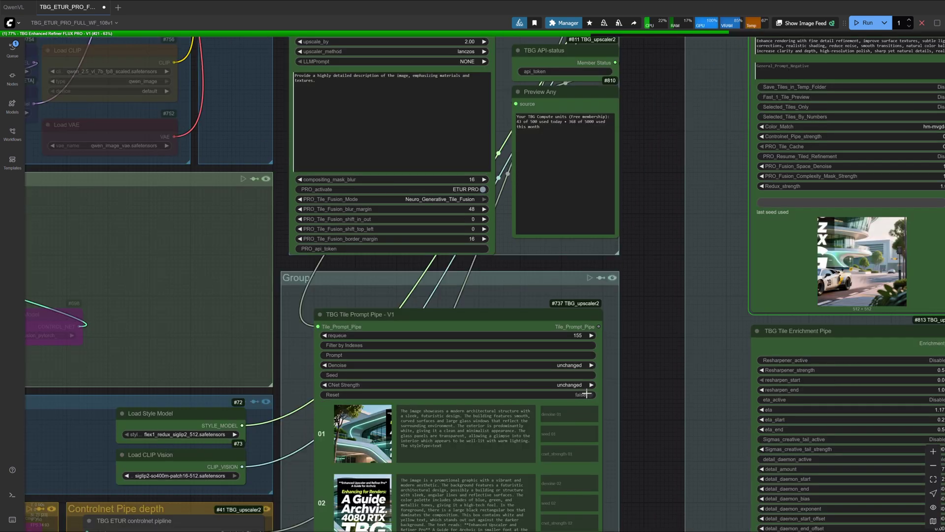
Clear the TBG Tile Prompt Pipe's stored per-tile descriptions with its Reset widget.
left_click(587, 395)
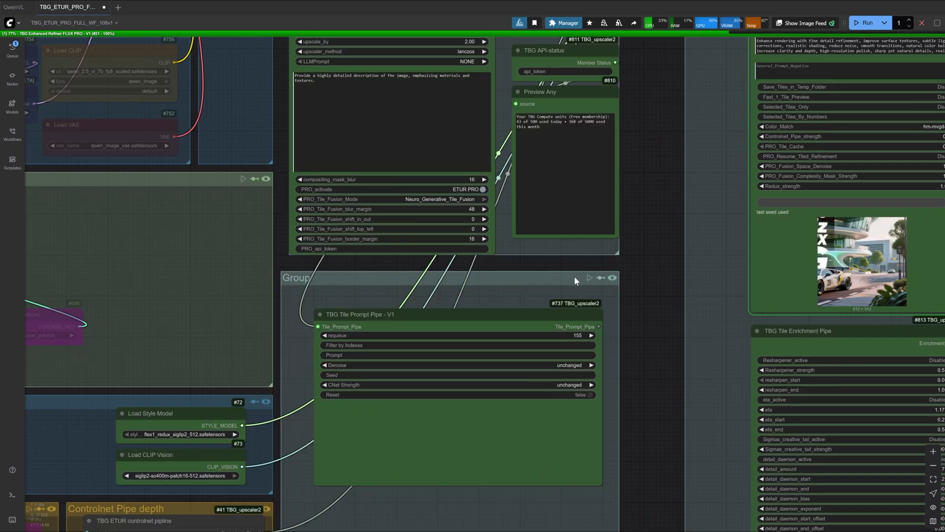
left_click_drag(574, 275, 574, 270)
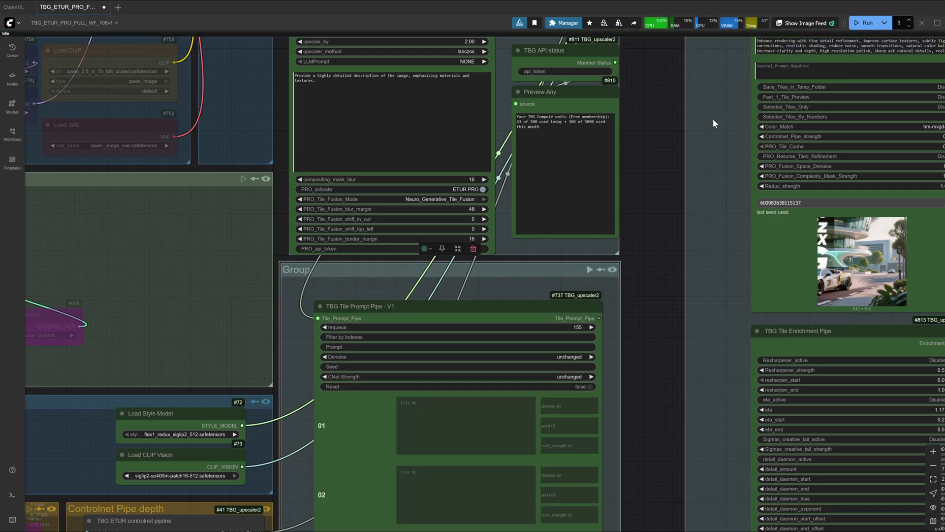
left_click_drag(627, 438, 578, 180)
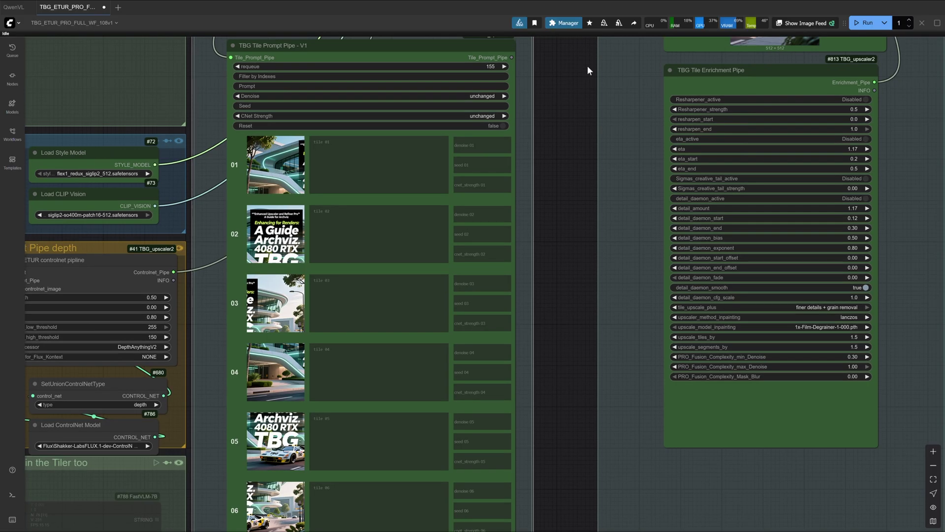
left_click_drag(587, 66, 648, 486)
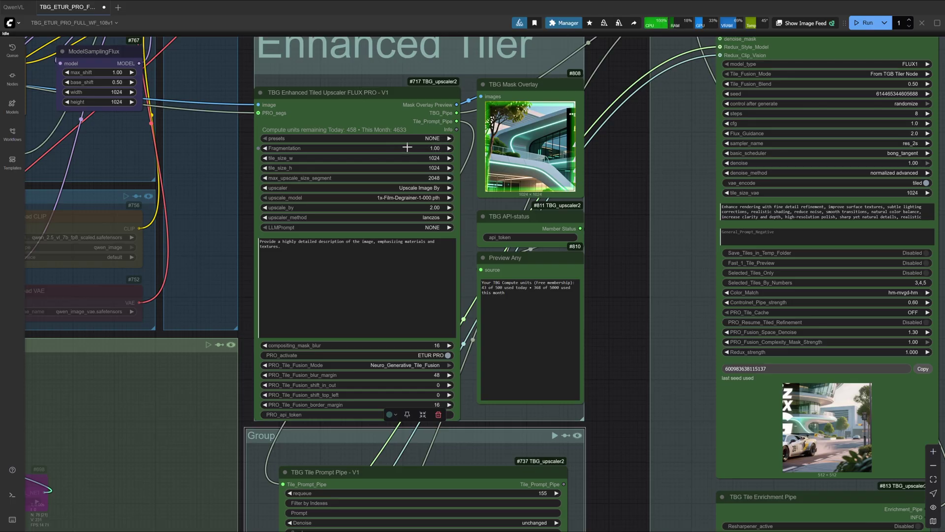
left_click(433, 148)
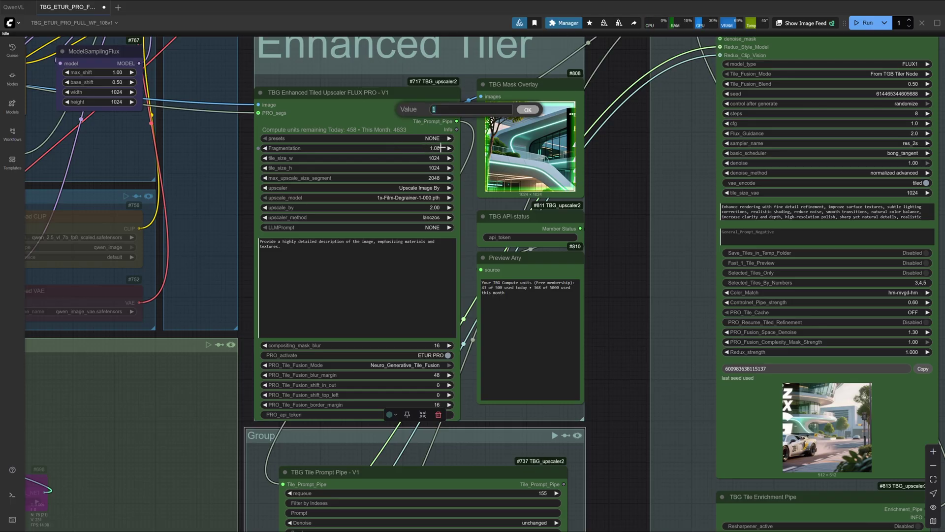
left_click(449, 147)
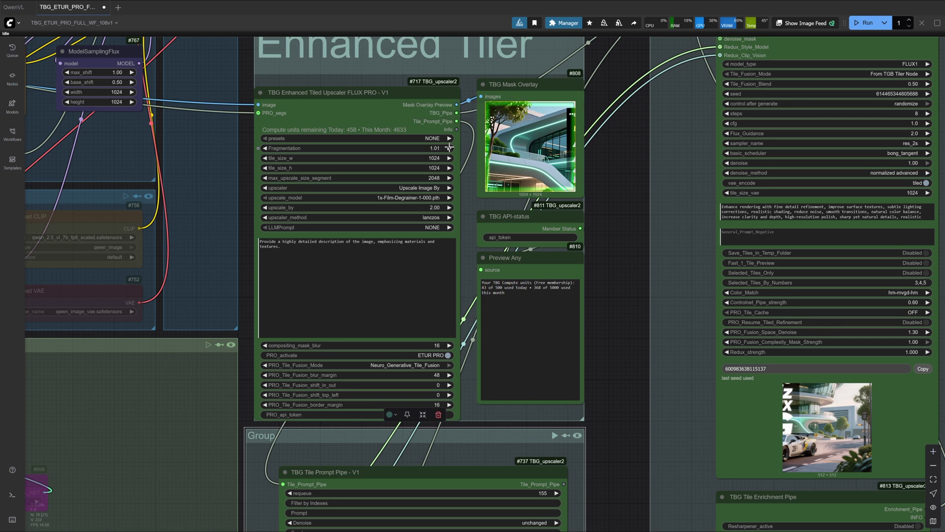
scroll(448, 147, "left", 1)
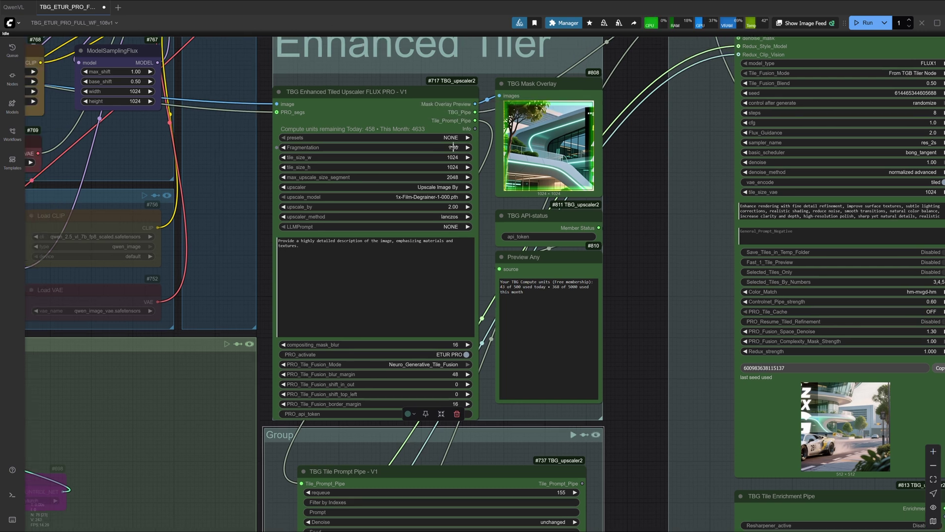
left_click(431, 137)
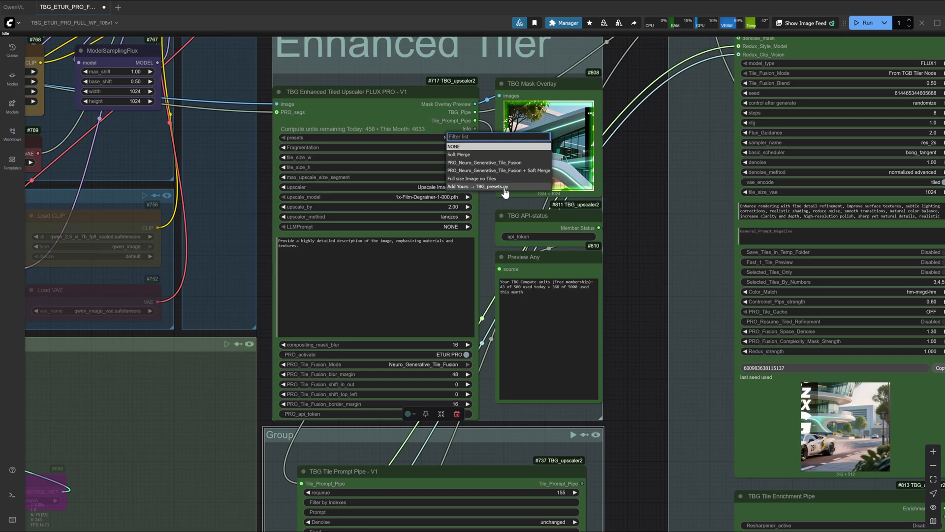
left_click(479, 179)
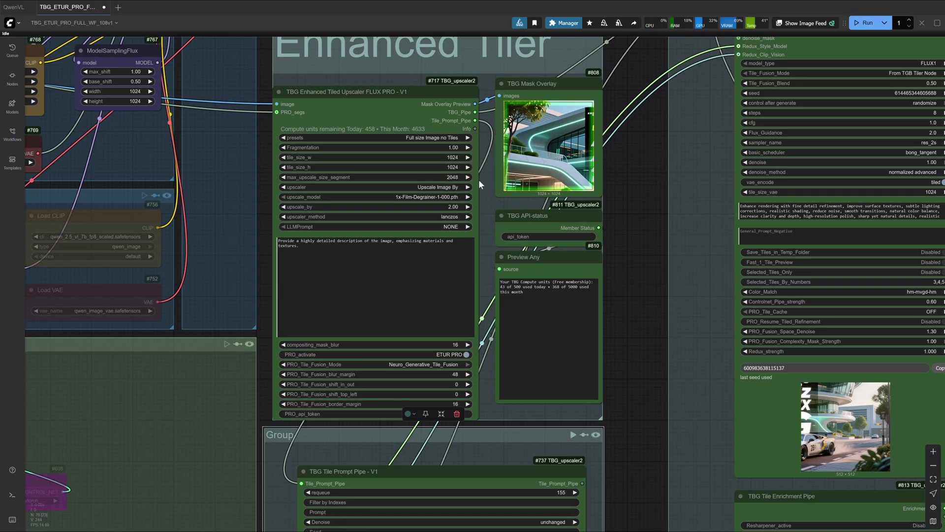
left_click(449, 137)
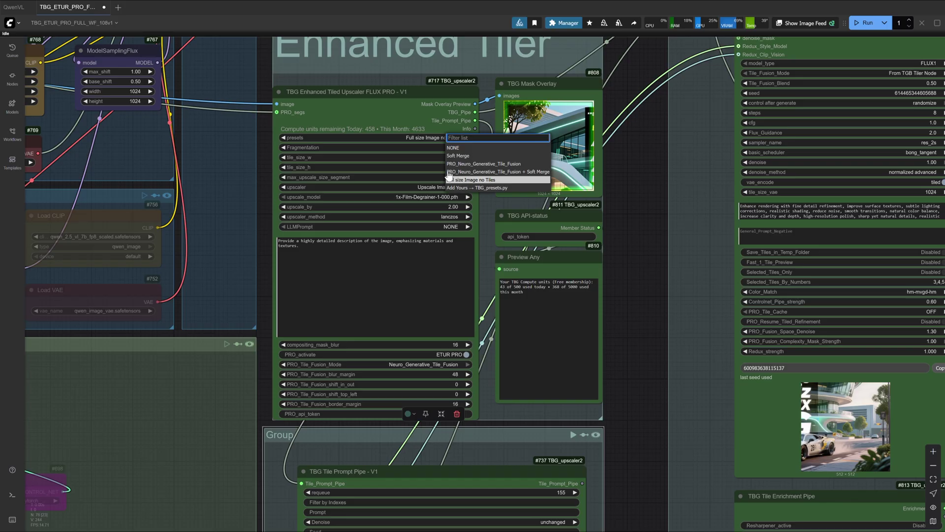
left_click(453, 146)
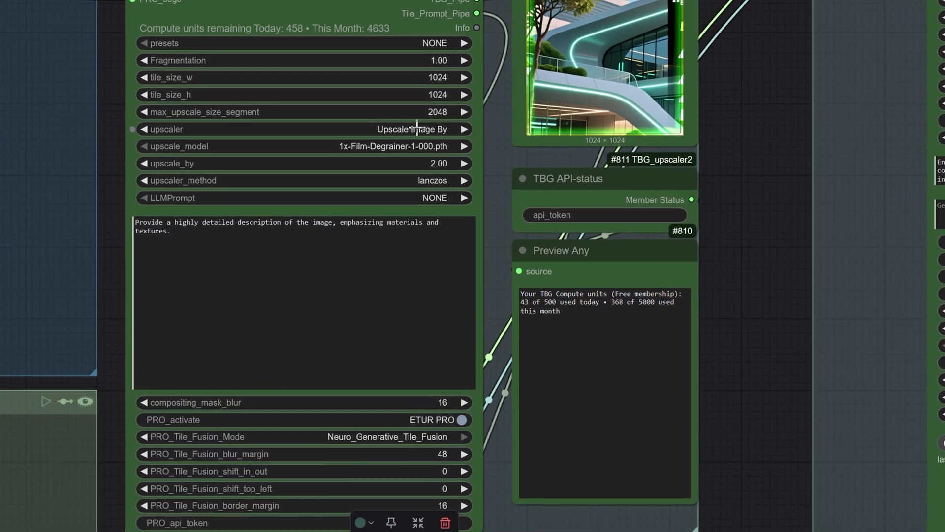
left_click(429, 138)
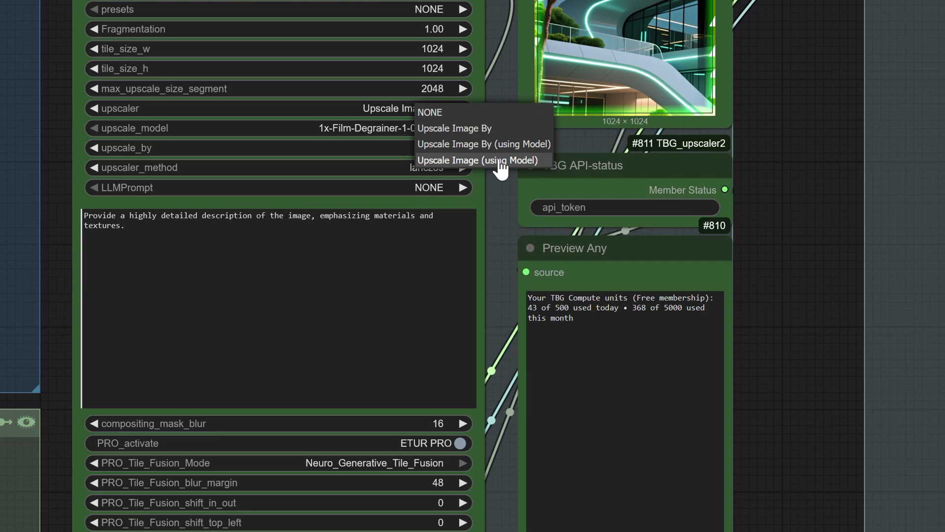
left_click(376, 129)
left_click(388, 109)
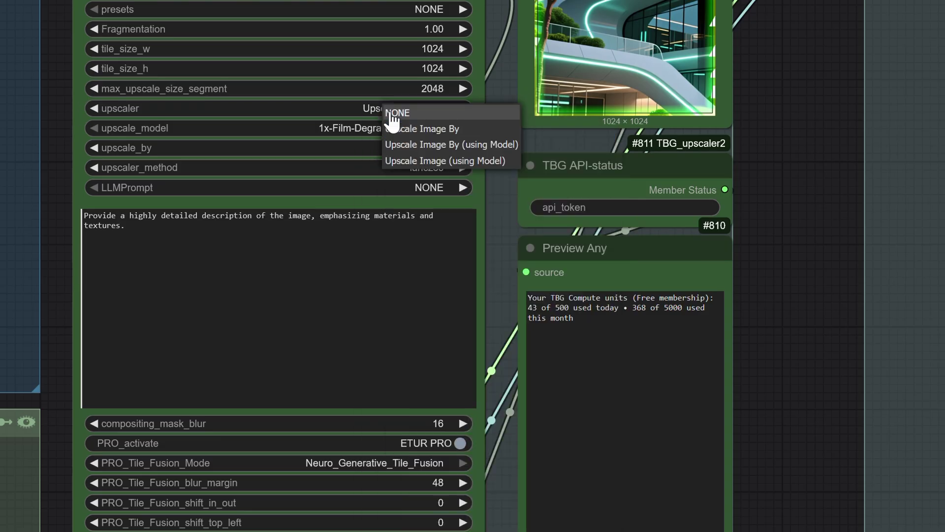
left_click(433, 129)
left_click(434, 170)
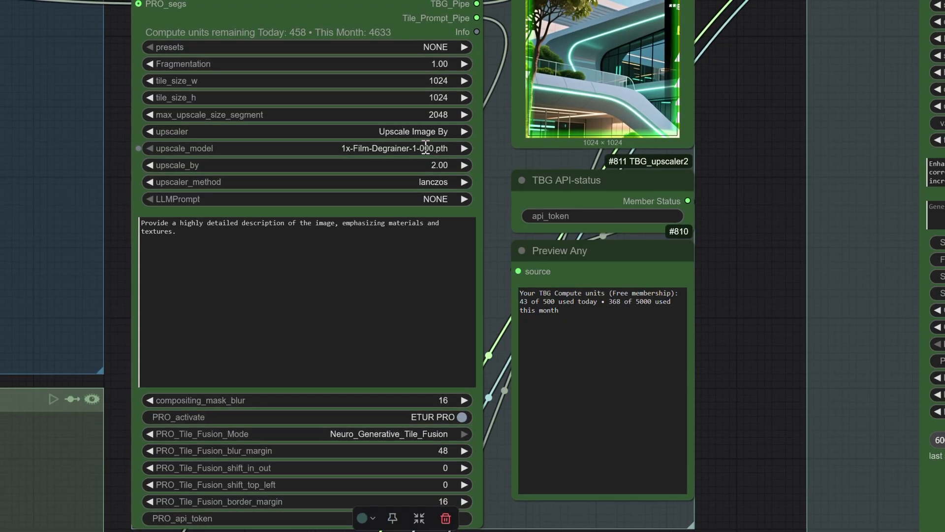
Pick the RealisticBlurry1+++_Magnific_4xNomosUniDAT_otf.pth upscale model, leaving the upscaler on Upscale Image By.
left_click(423, 147)
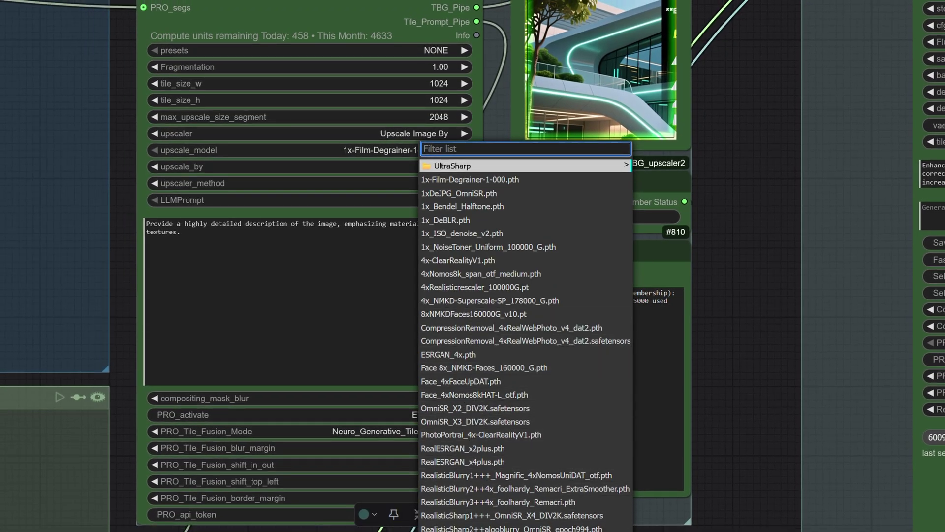
left_click(553, 476)
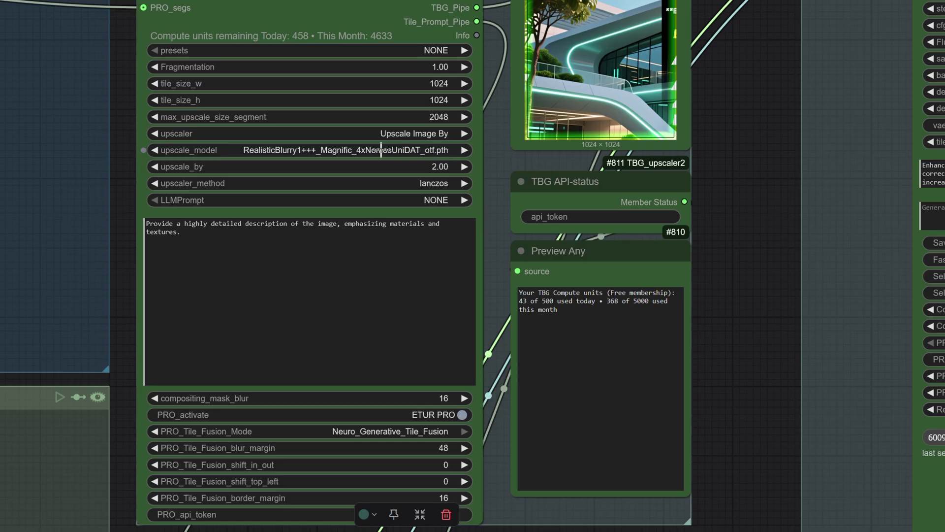
left_click(399, 133)
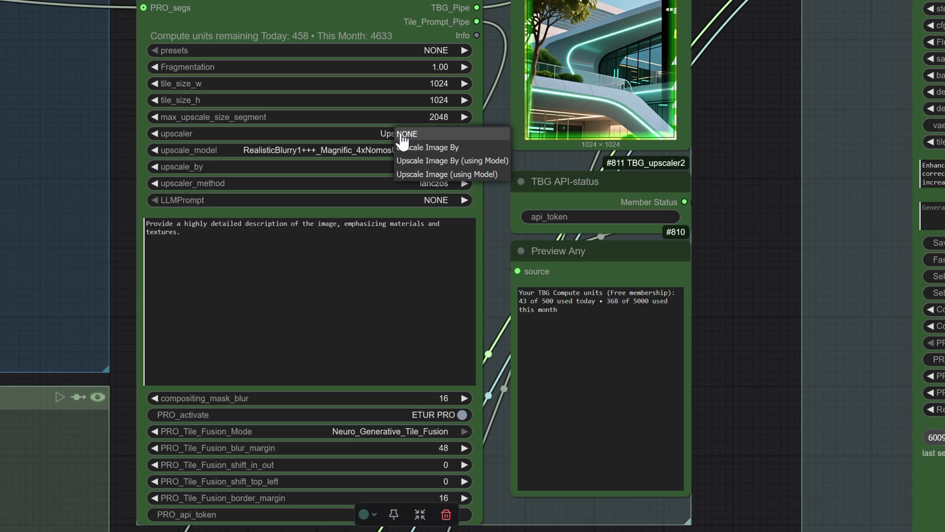
left_click(436, 174)
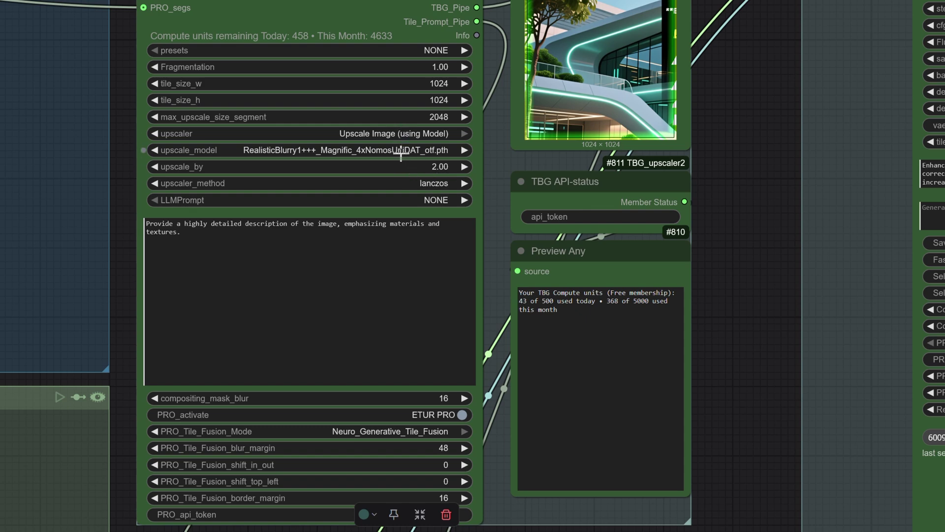
left_click(399, 132)
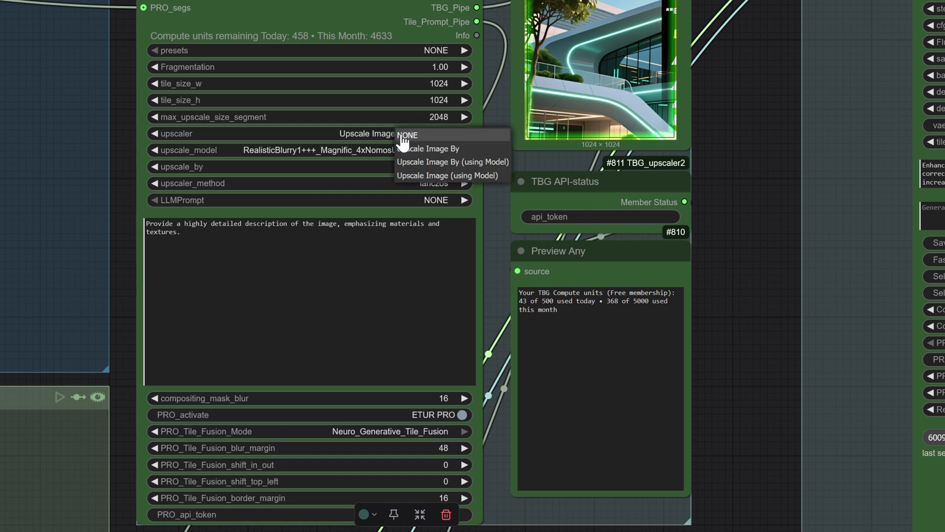
left_click(462, 162)
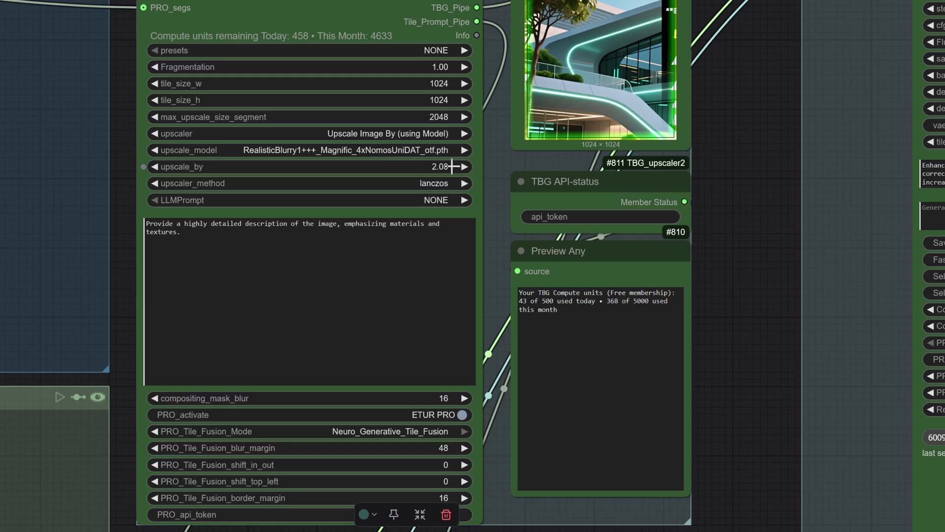
left_click(421, 133)
left_click(434, 149)
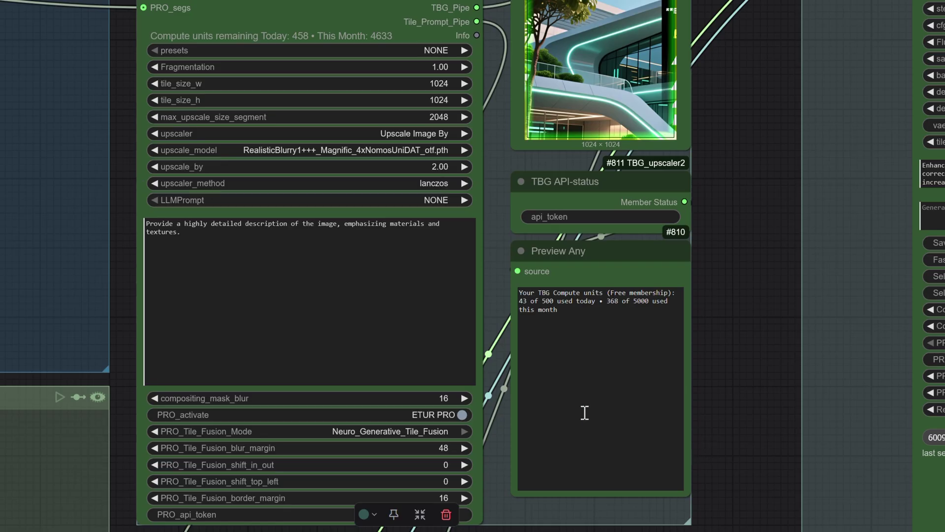
Keep Neuro_Generative_Tile_Fusion mode and set compositing_mask_blur to 8.
left_click_drag(425, 398, 425, 384)
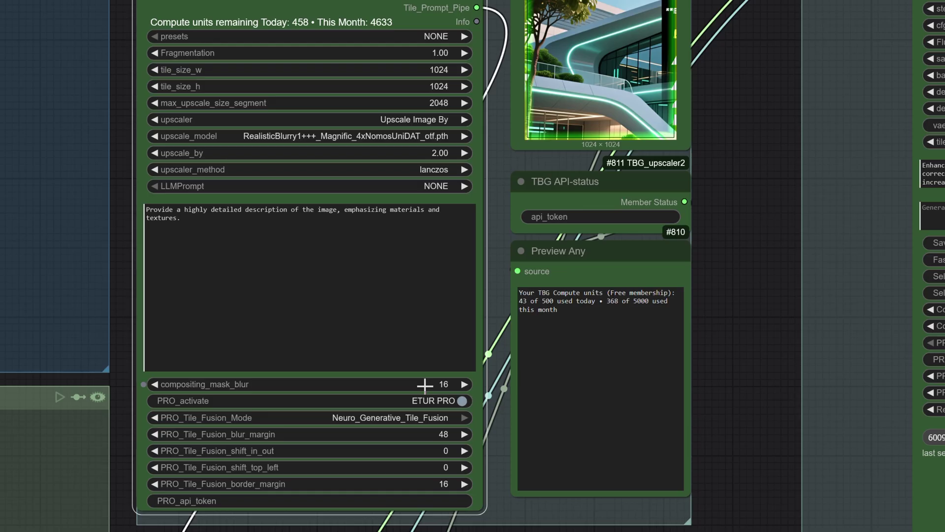
left_click(438, 420)
left_click(440, 384)
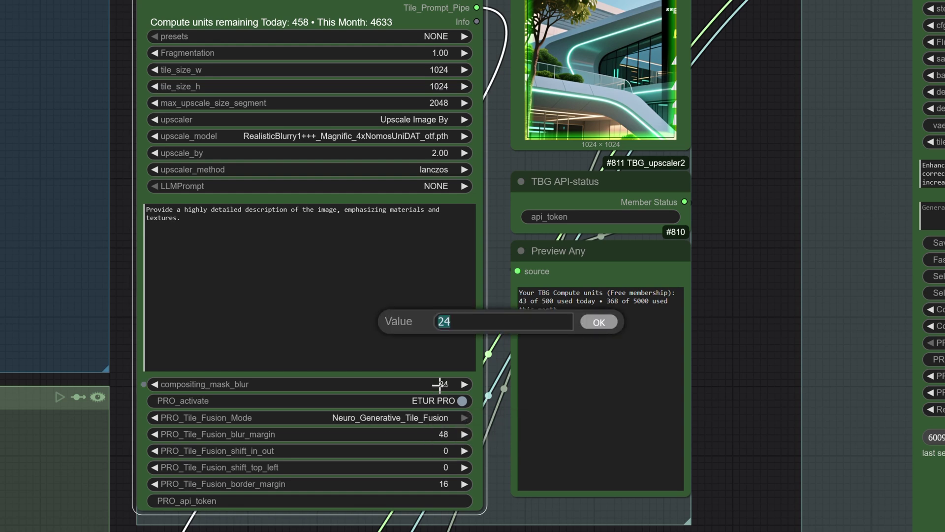
type("8")
key("Return")
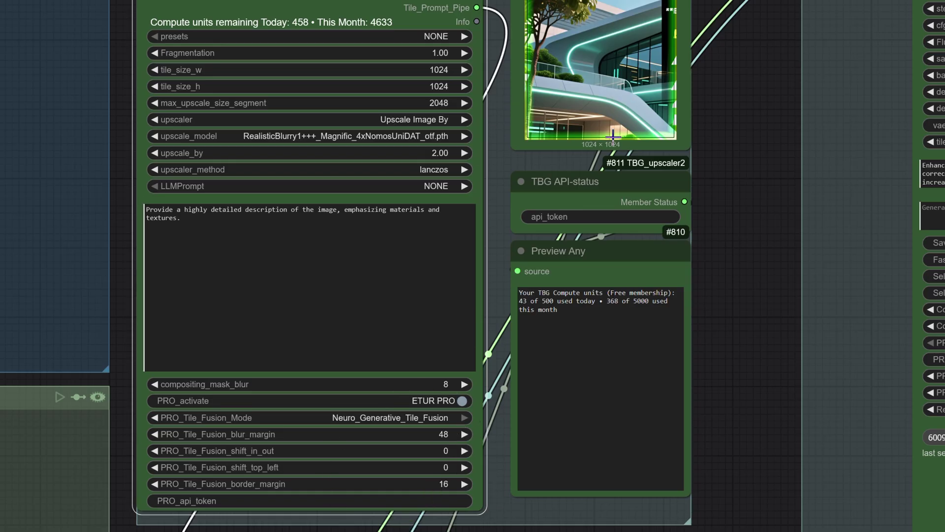
Raise PRO_Tile_Fusion_blur_margin to 128.
left_click(446, 434)
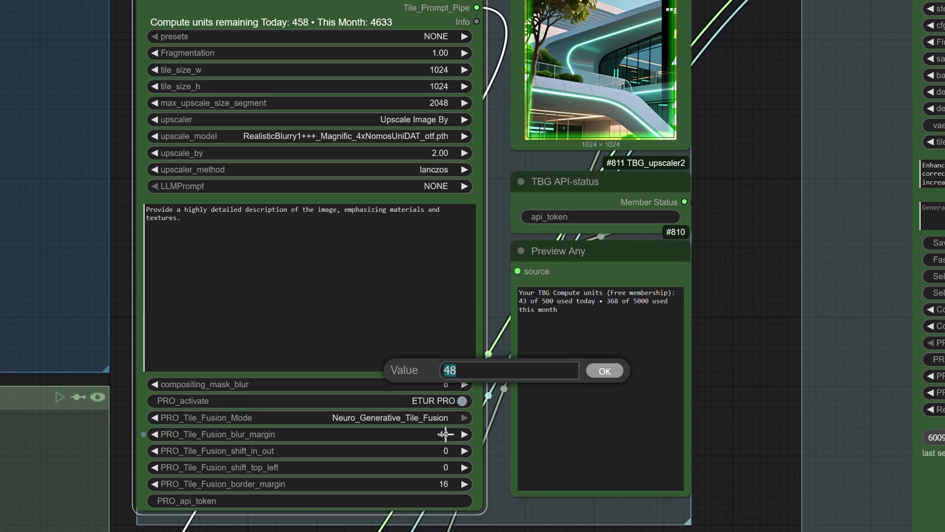
type("128")
key("Return")
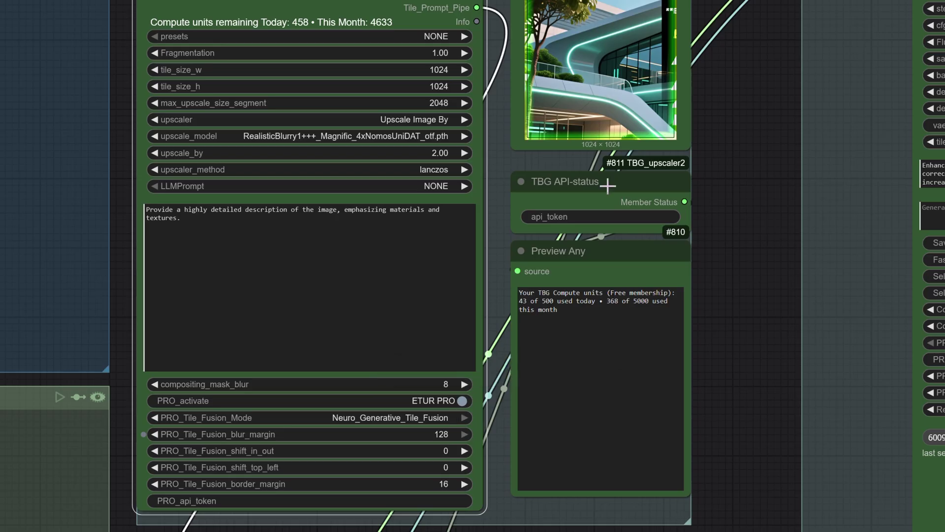
Try PRO_Tile_Fusion_shift_in_out at 64, then return it to 0.
left_click(608, 186)
left_click(507, 206)
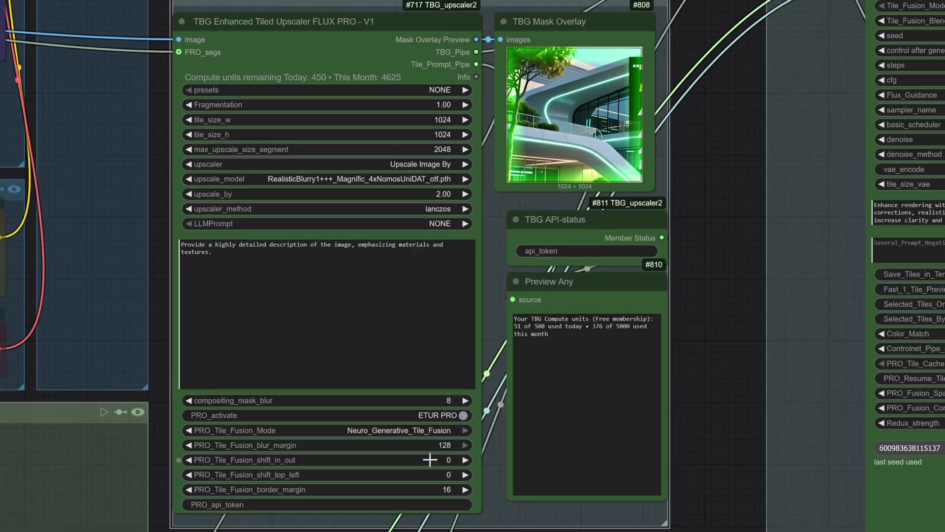
left_click(429, 506)
type("64")
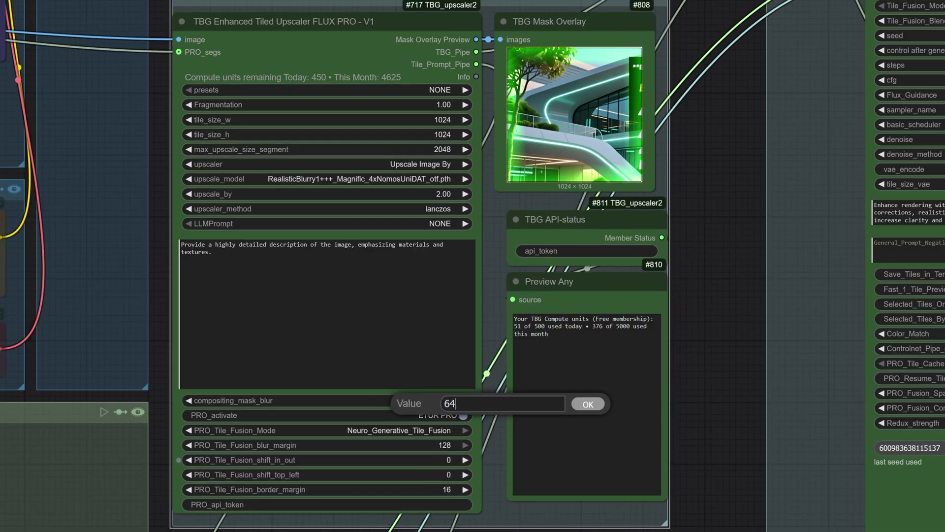
key("Return")
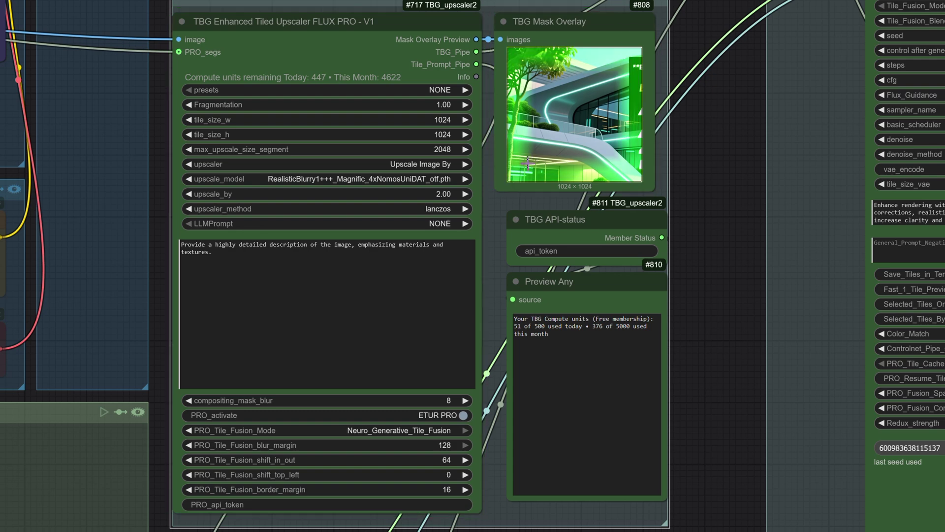
left_click(447, 460)
type("0")
key("Return")
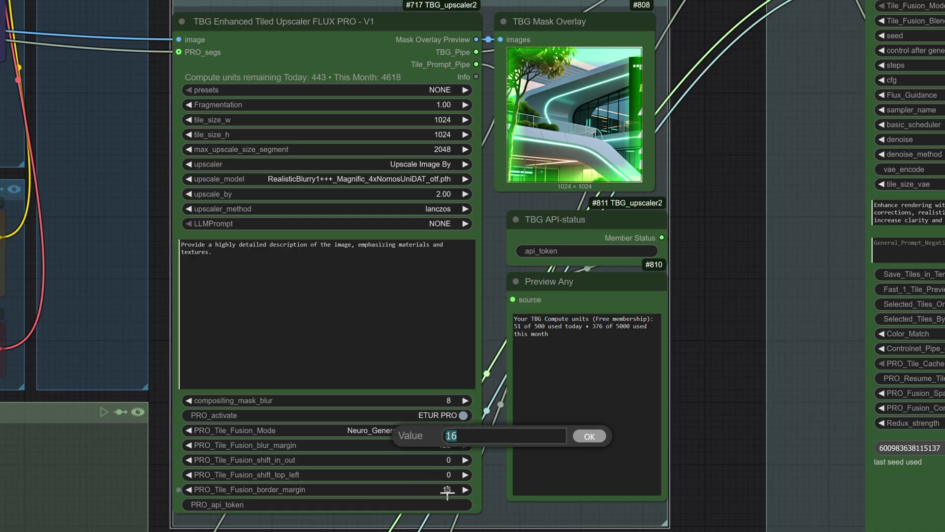
Set PRO_Tile_Fusion_border_margin to 32.
type("32")
key("Return")
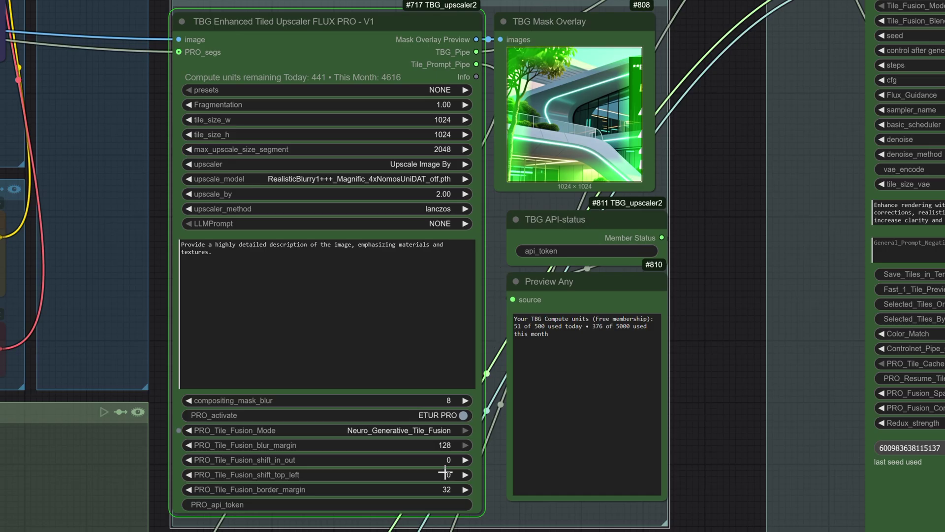
left_click(435, 509)
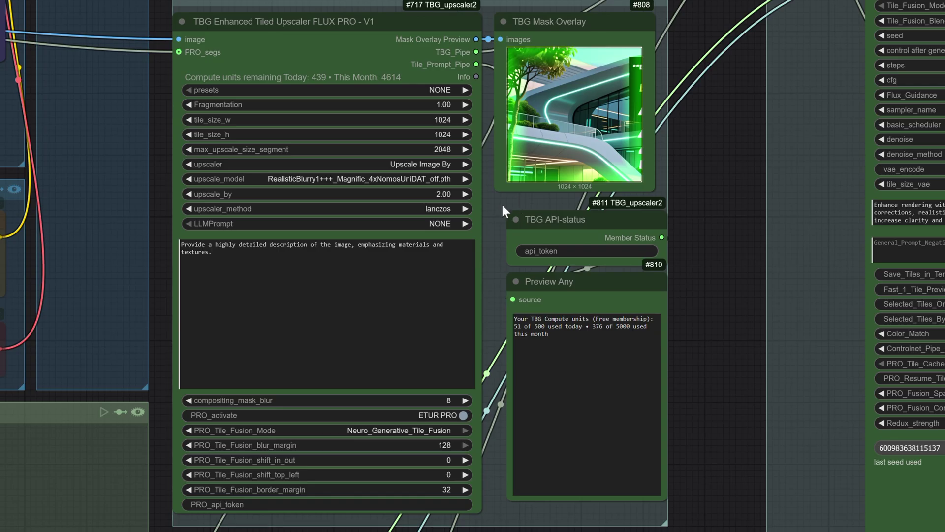
Check the LLM prompt model list and browse the tile prompt rows through 06 and 07.
left_click(446, 224)
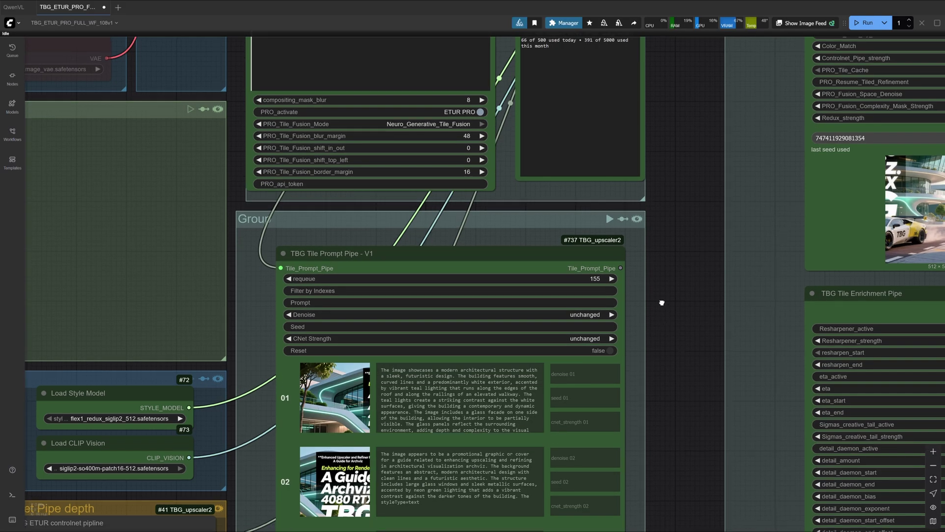
scroll(637, 224, "down", 2)
scroll(475, 114, "down", 3)
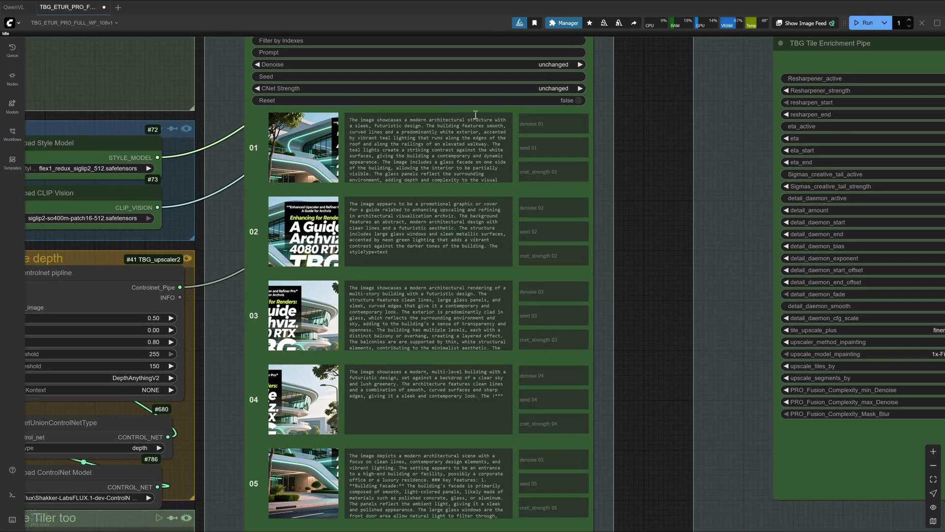
left_click_drag(655, 380, 546, 249)
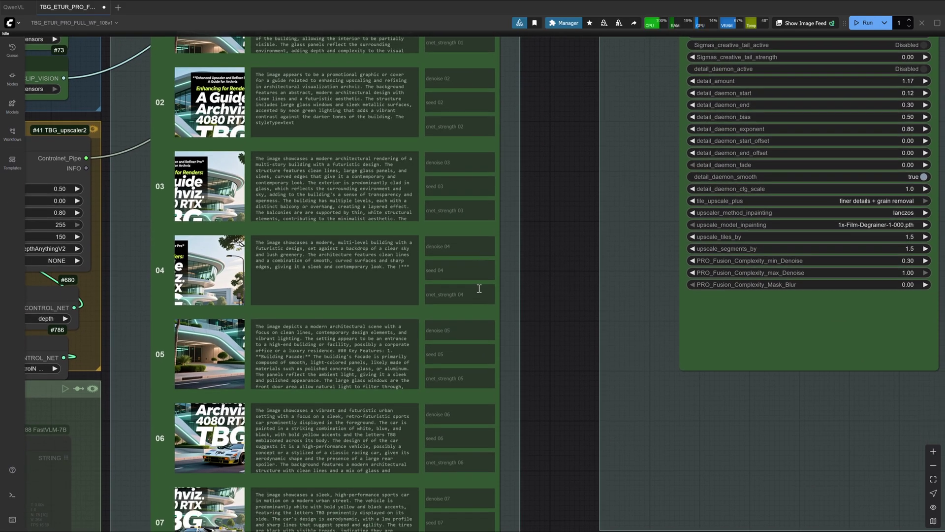
left_click_drag(534, 438, 507, 393)
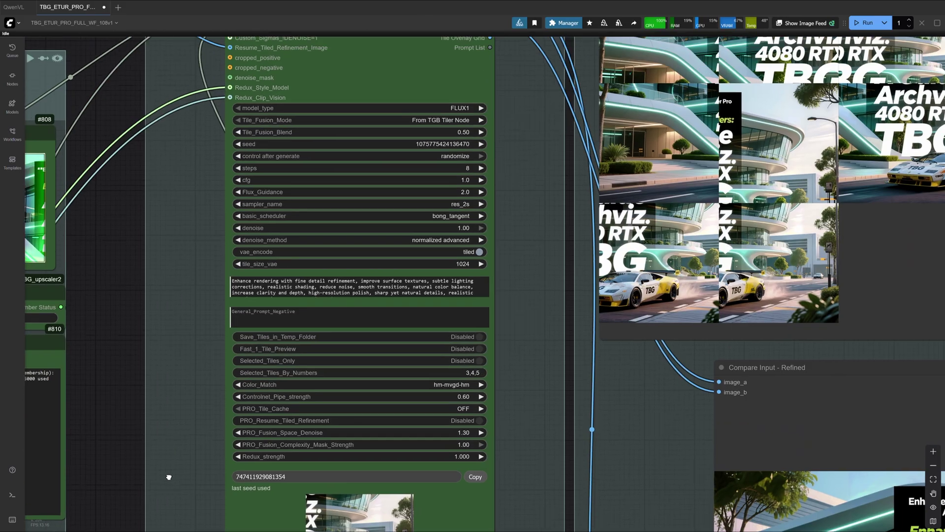
left_click_drag(164, 108, 184, 147)
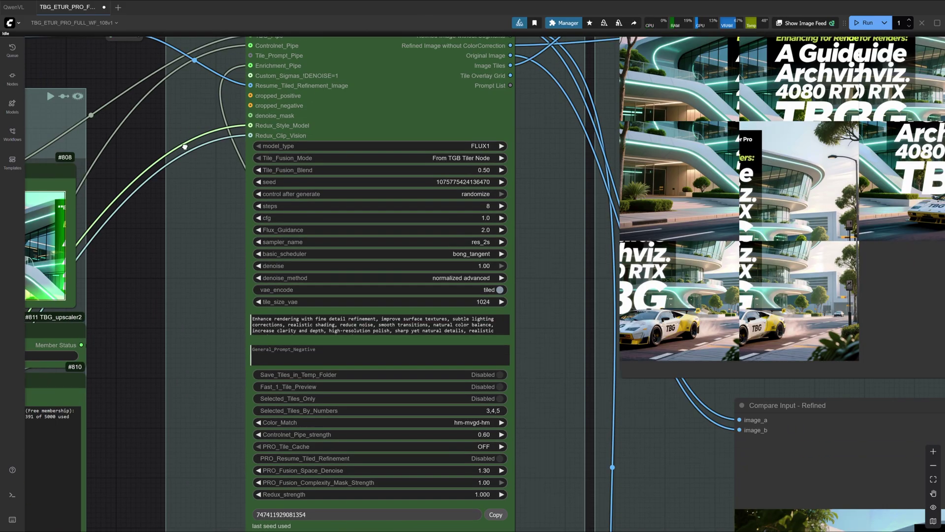
scroll(184, 146, "down", 3)
scroll(344, 236, "up", 3)
left_click(485, 240)
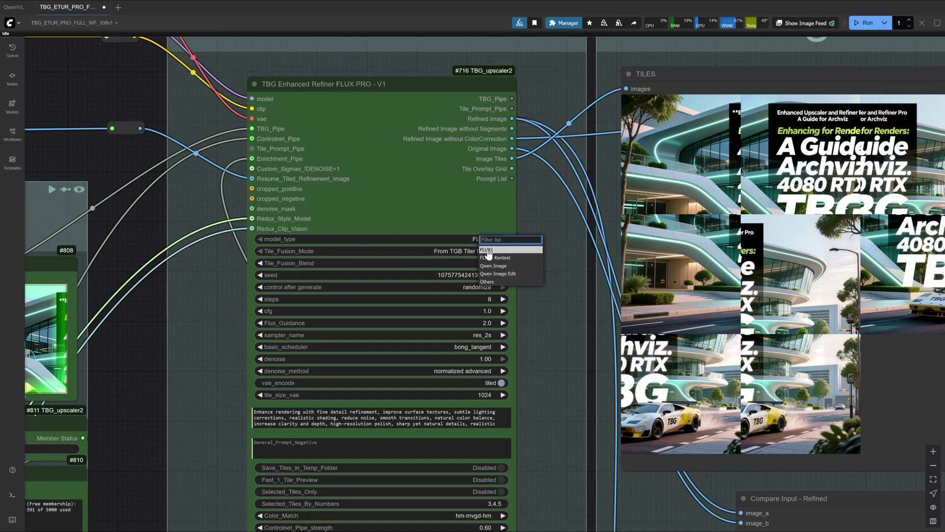
left_click(488, 251)
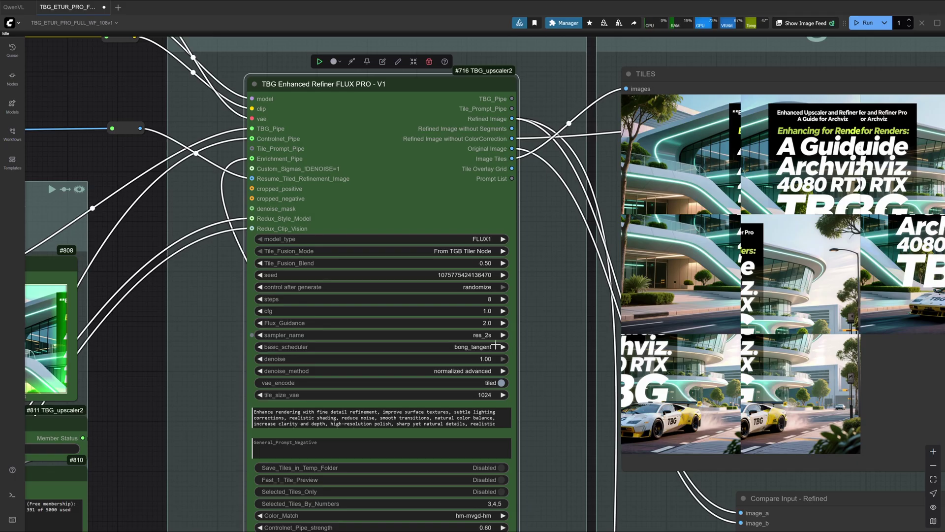
left_click(488, 337)
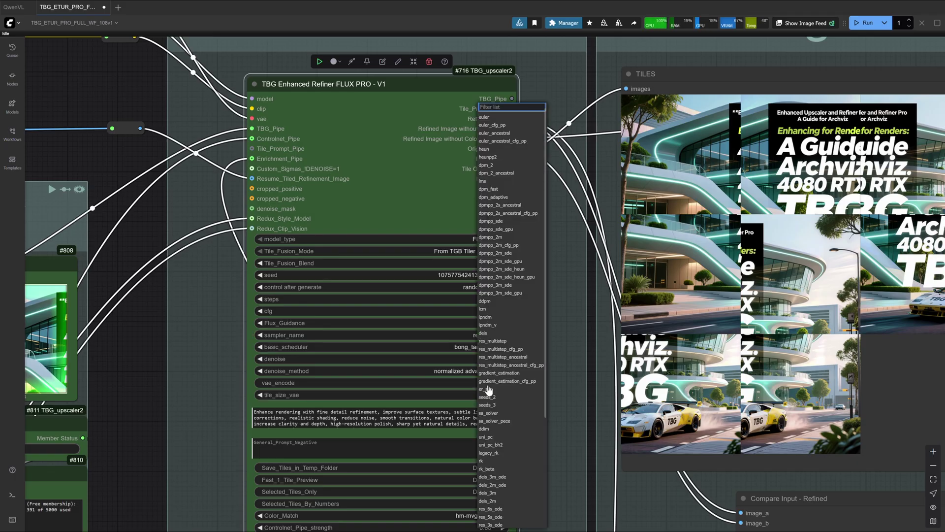
scroll(491, 481, "down", 3)
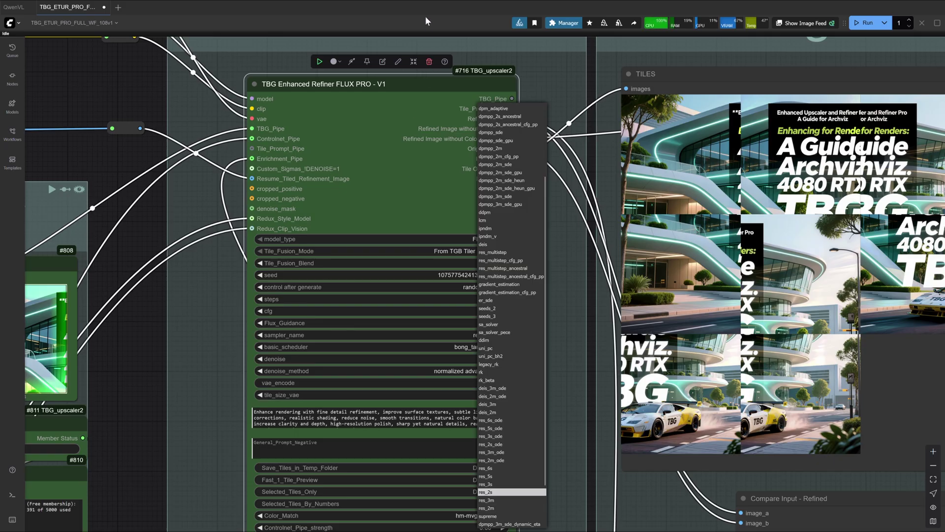
scroll(489, 121, "up", 5)
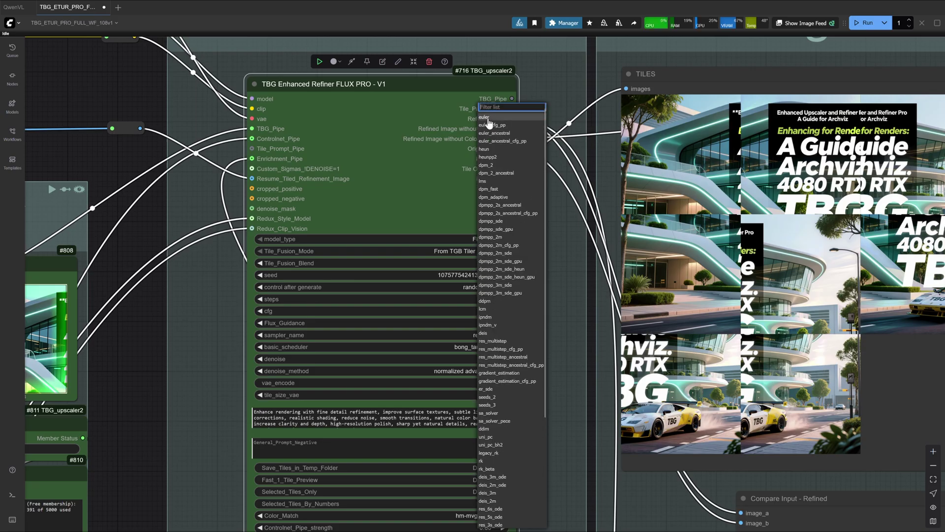
left_click(489, 124)
left_click(476, 335)
scroll(497, 370, "down", 5)
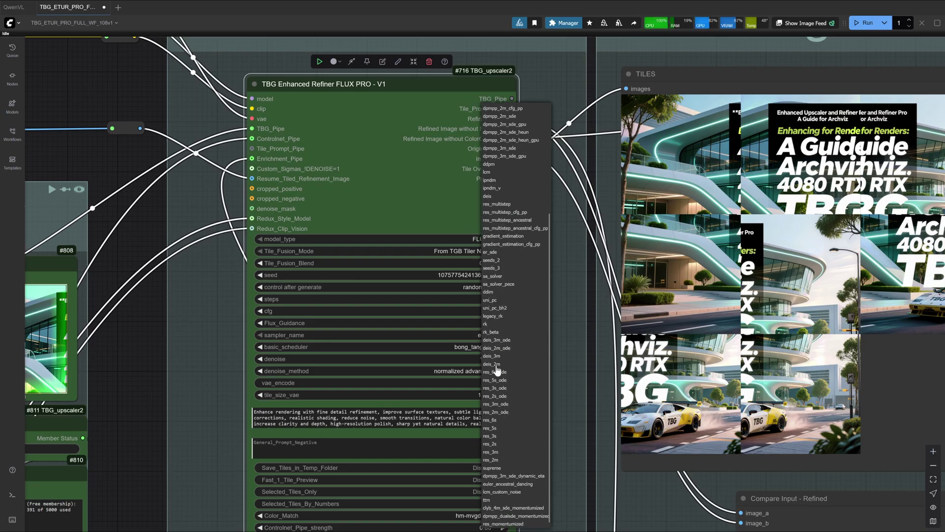
left_click(490, 444)
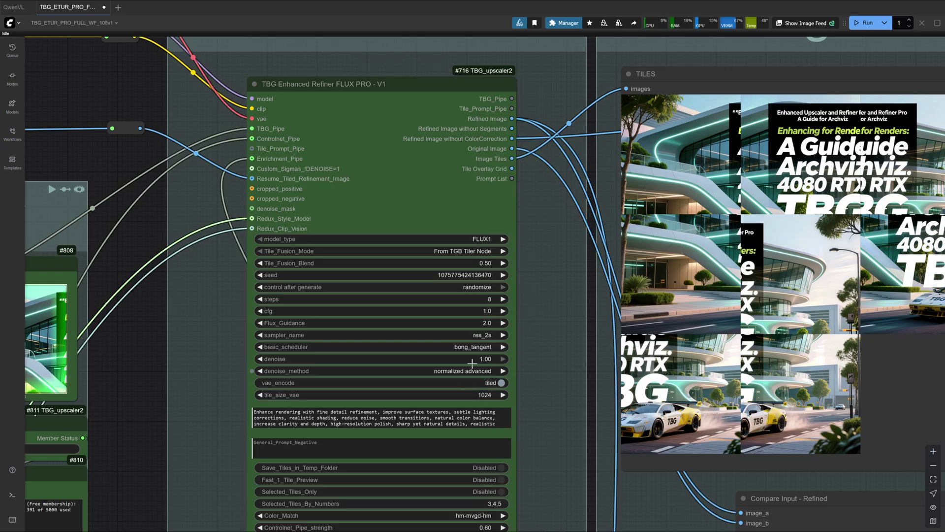
Set the Enhanced Refiner's denoise to 0.60 and select the positive prompt text.
left_click(489, 358)
type("0.6")
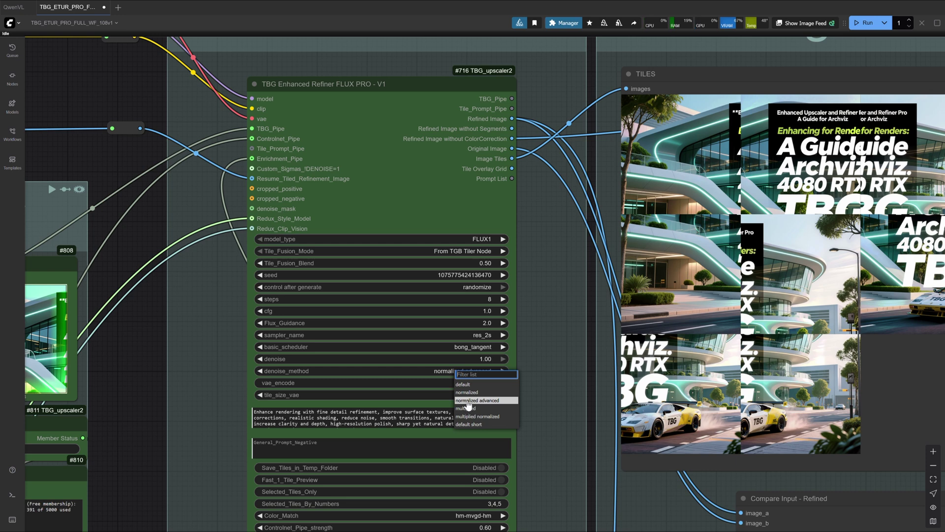
left_click(484, 358)
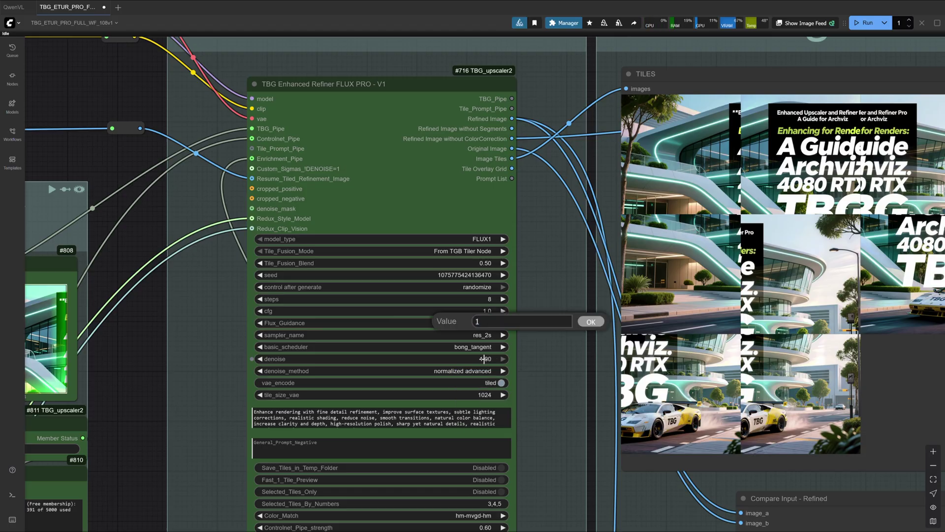
key("ctrl+a")
type("0.6")
key("Return")
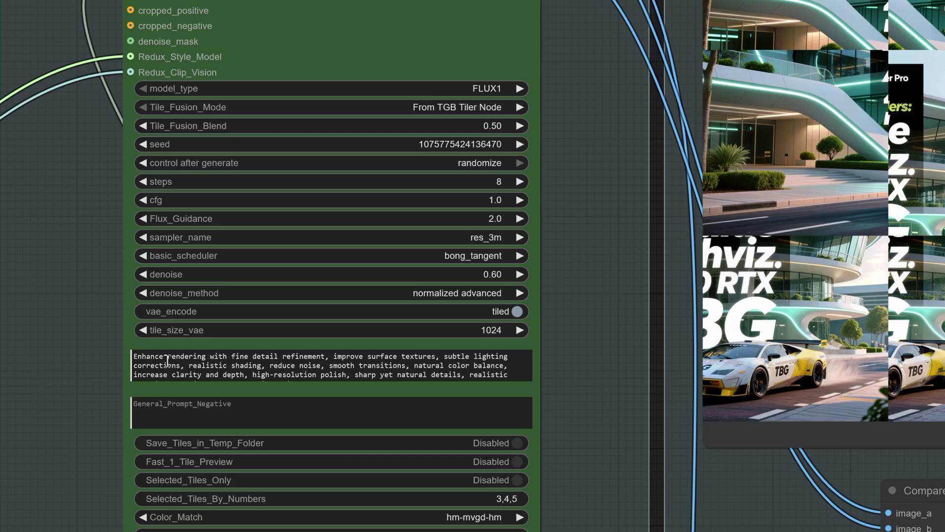
left_click_drag(274, 411, 487, 424)
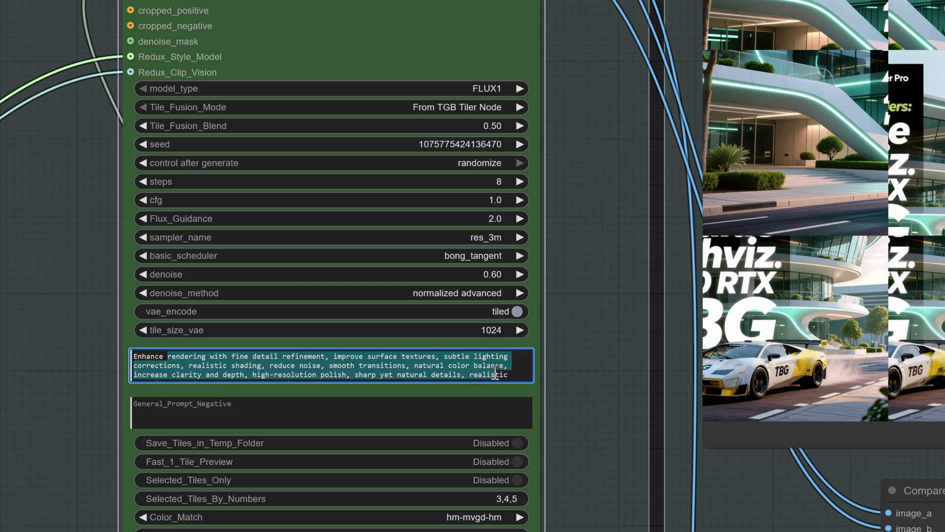
Toggle Save_Tiles_in_Temp_Folder on and back off.
left_click(256, 355)
left_click(588, 363)
scroll(588, 363, "down", 5)
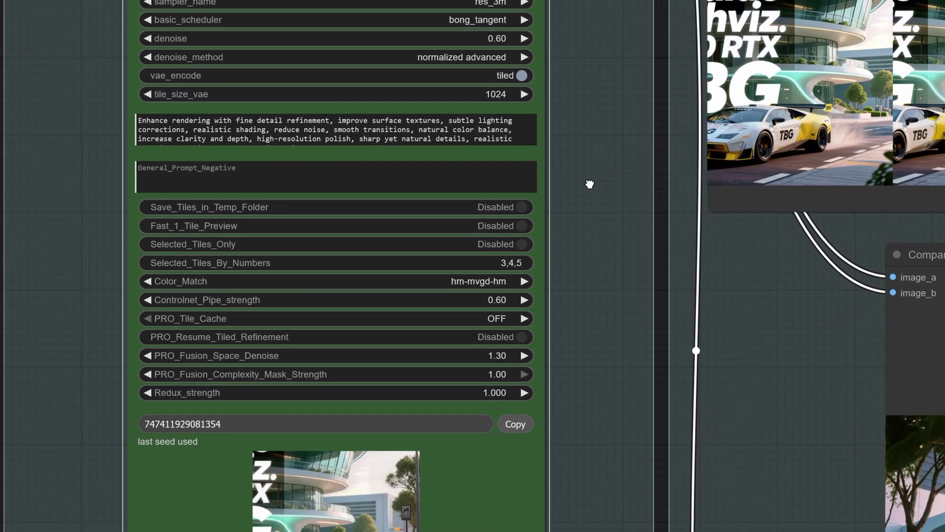
left_click(522, 206)
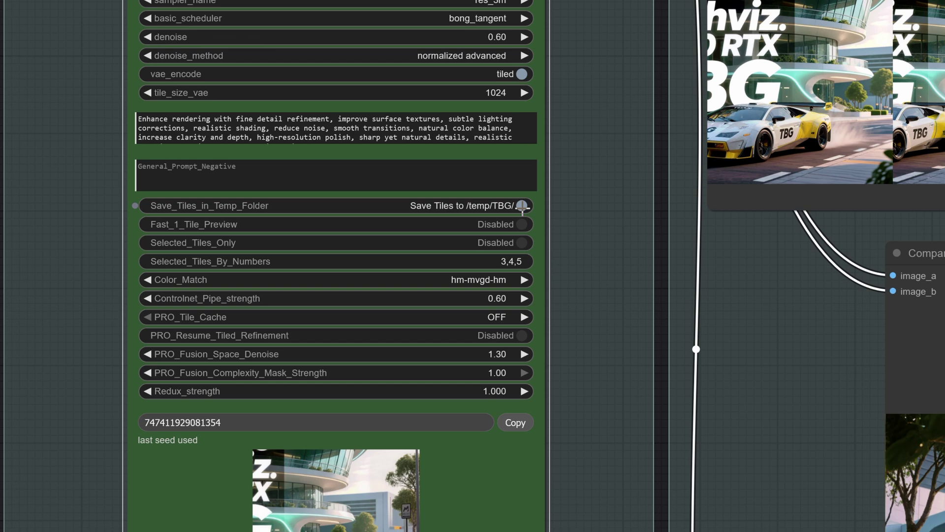
left_click(522, 206)
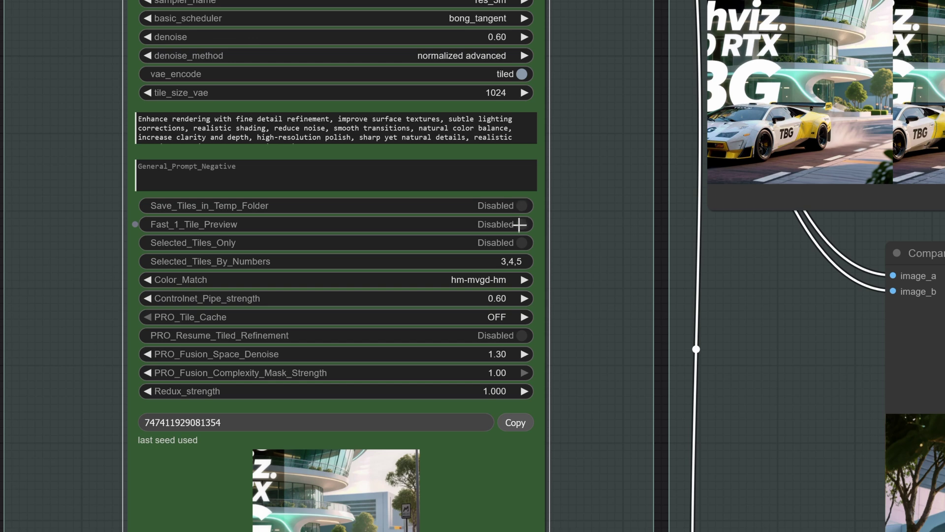
Set Selected_Tiles_By_Numbers to 2,3,4 and enable Selected_Tiles_Only, with Fast_1_Tile_Preview off.
left_click(520, 225)
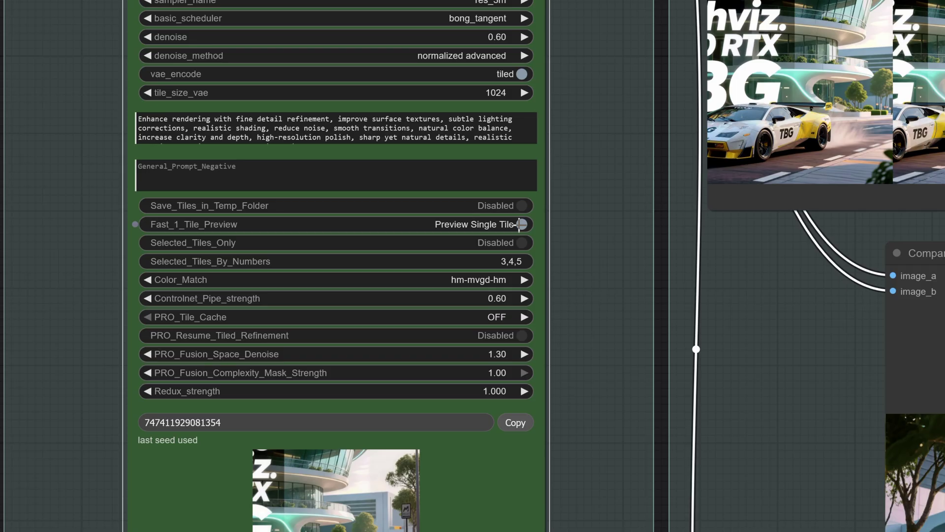
mouse_move(513, 261)
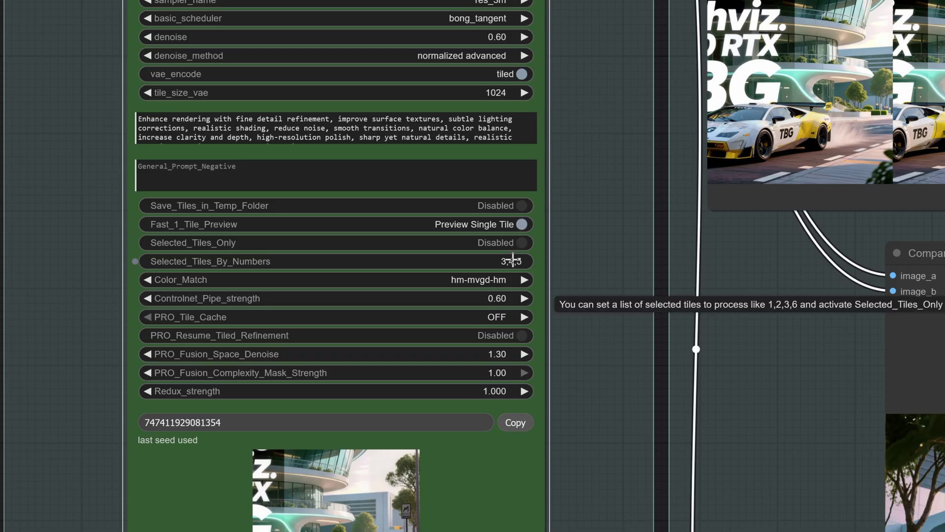
key("ctrl+z")
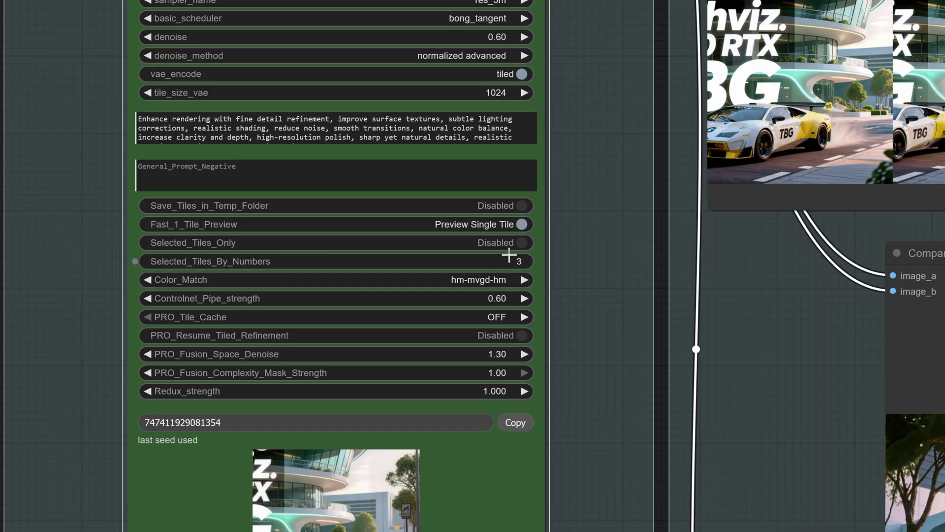
left_click(520, 243)
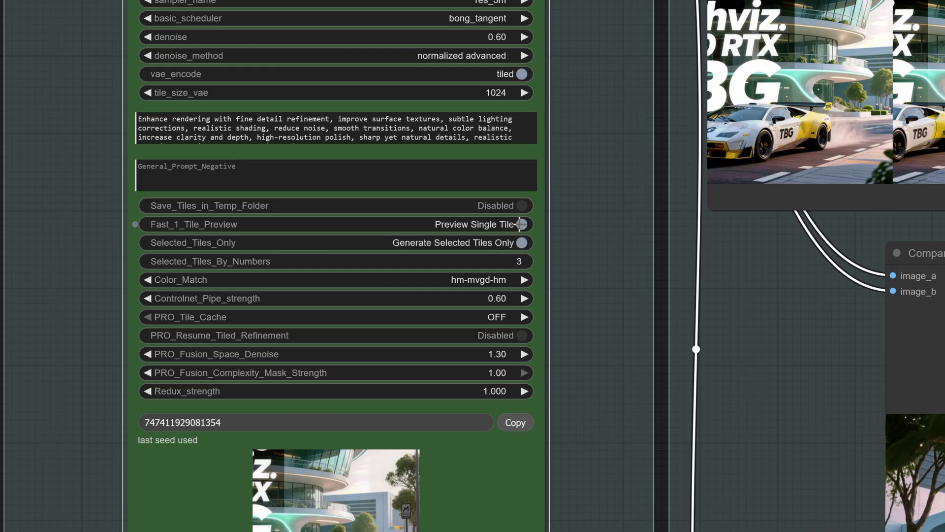
left_click(520, 225)
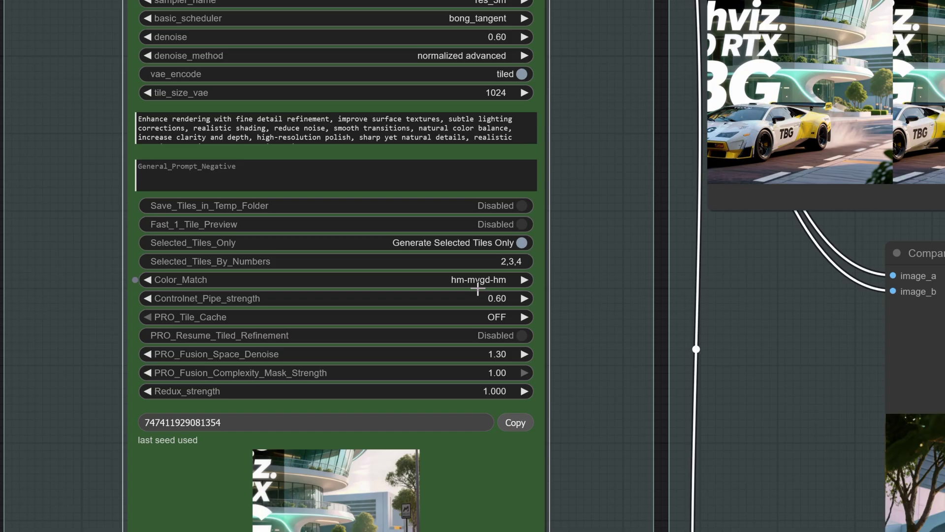
Keep hm-mvgd-hm colour matching and set Controlnet_Pipe_strength to 0.70.
left_click(477, 281)
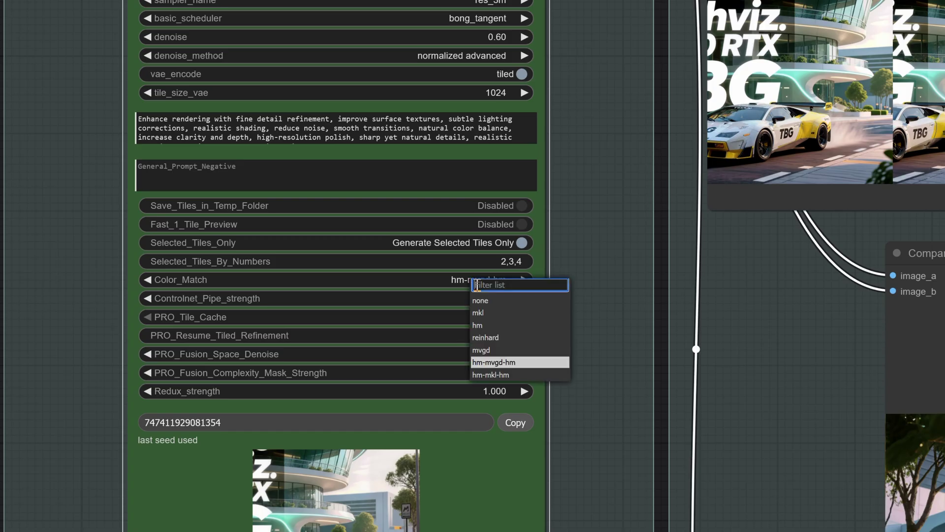
left_click(485, 364)
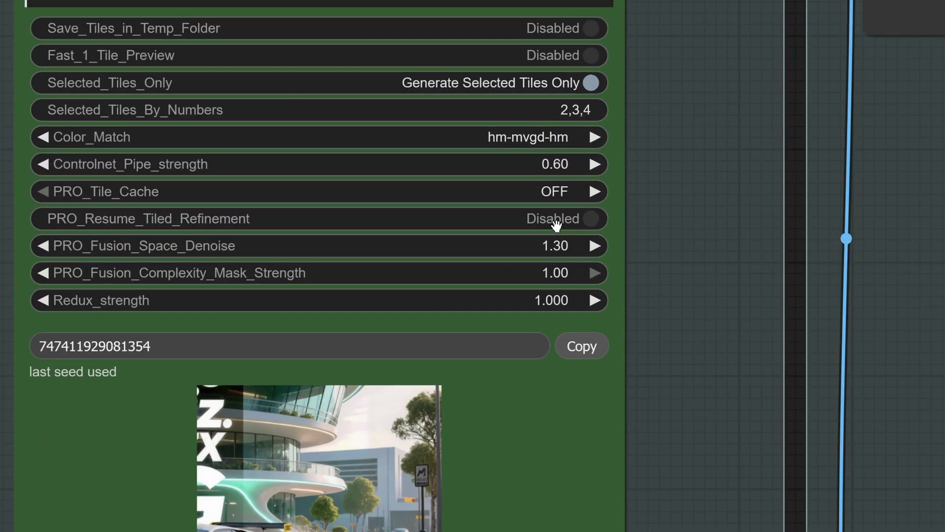
left_click(552, 165)
type("1")
key("Return")
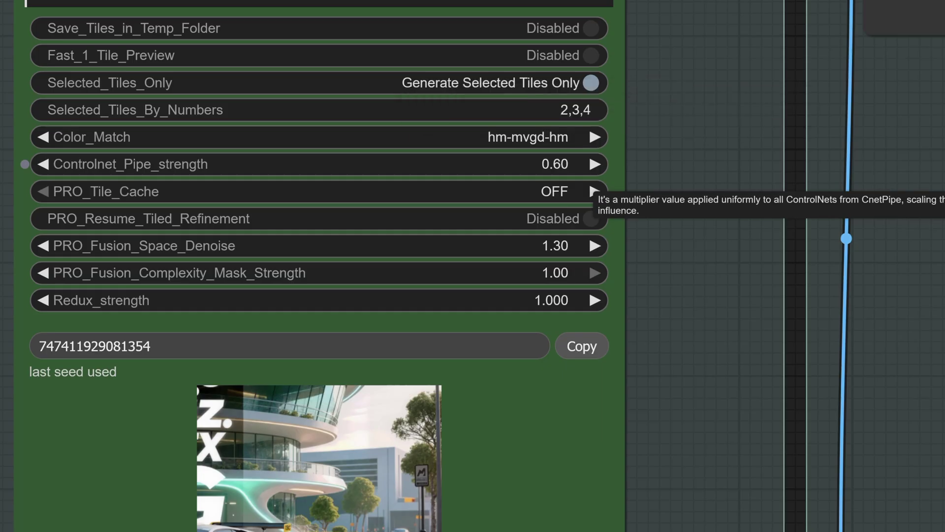
left_click(547, 169)
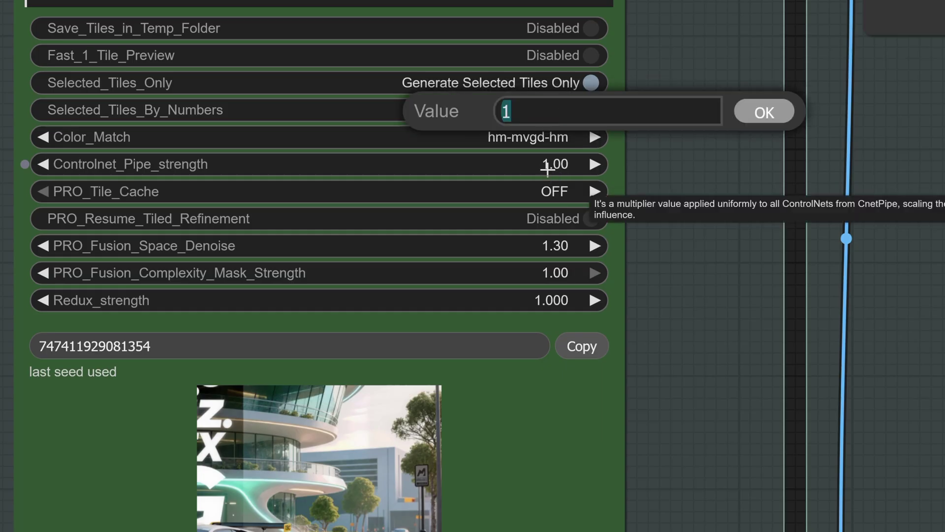
type("0.7")
key("Return")
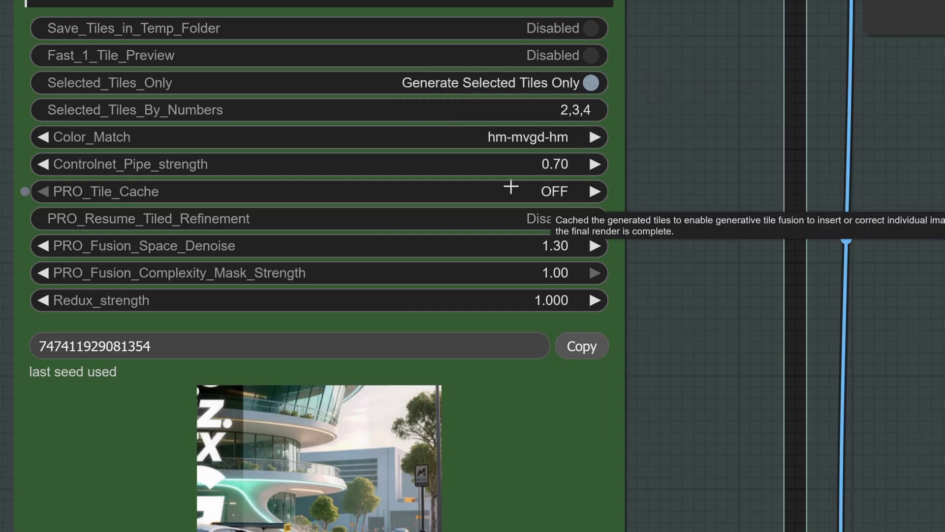
Try cached-tile input, set PRO_Tile_Cache back to OFF, and enable resuming the tiled refinement.
left_click(551, 187)
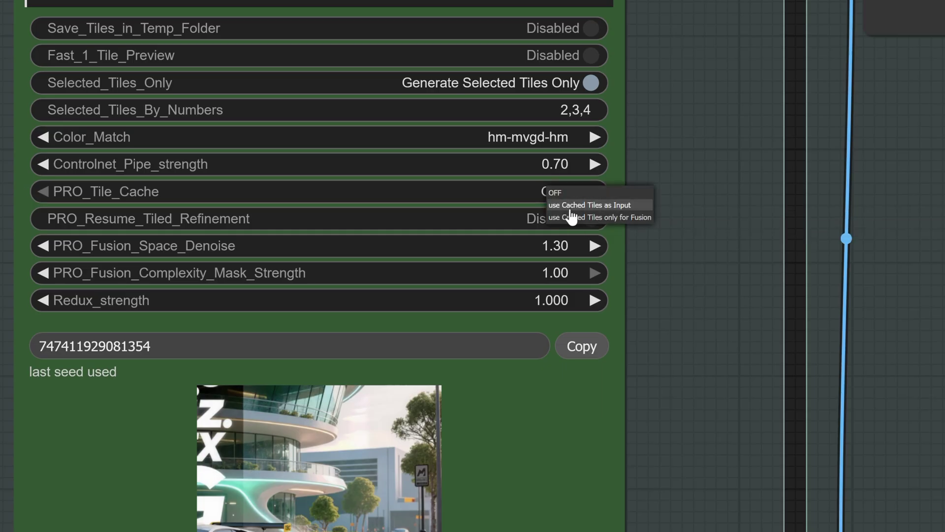
left_click(571, 205)
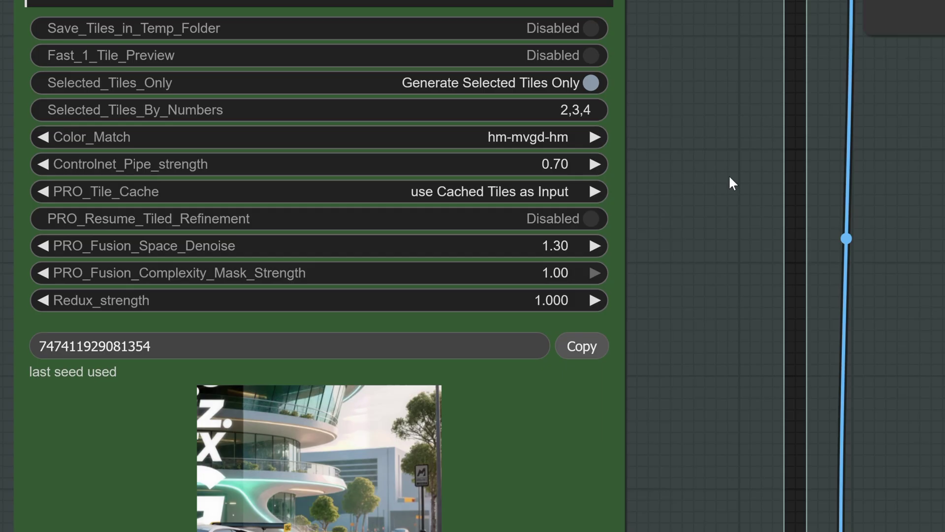
left_click(618, 196)
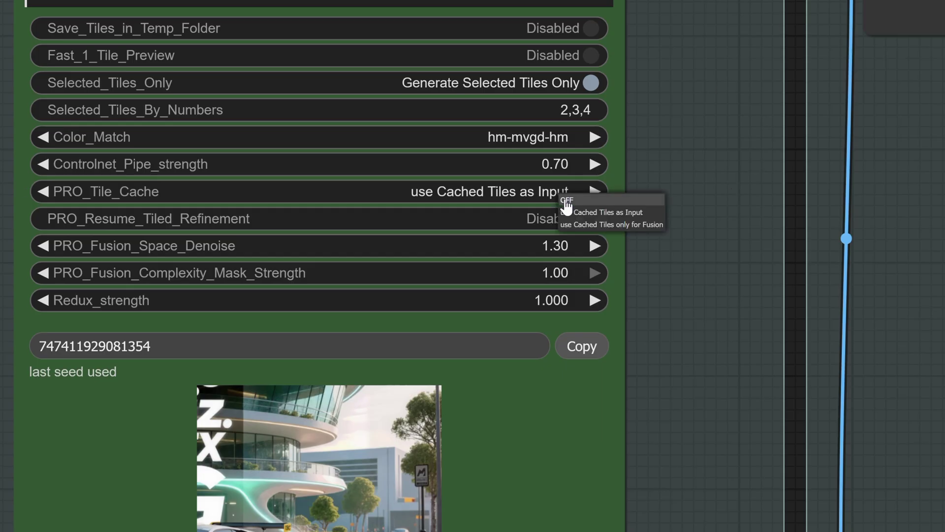
left_click(623, 199)
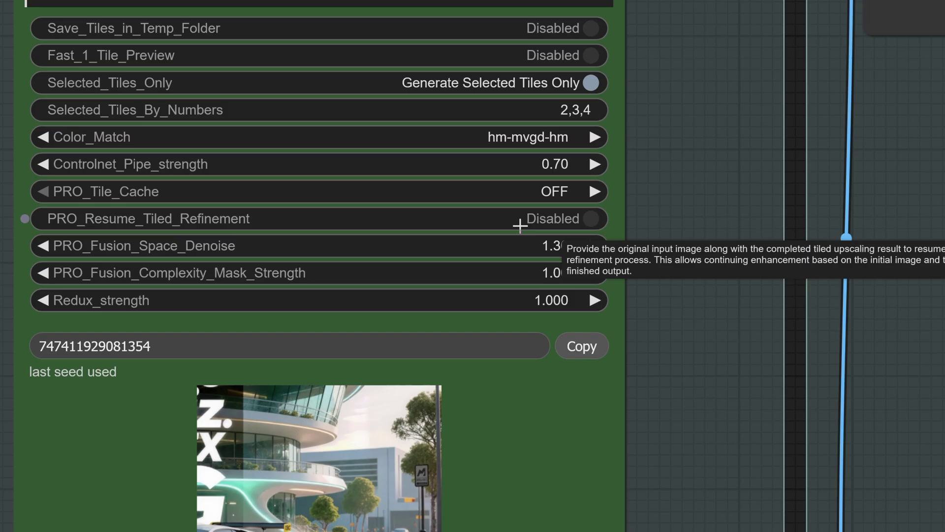
left_click(571, 219)
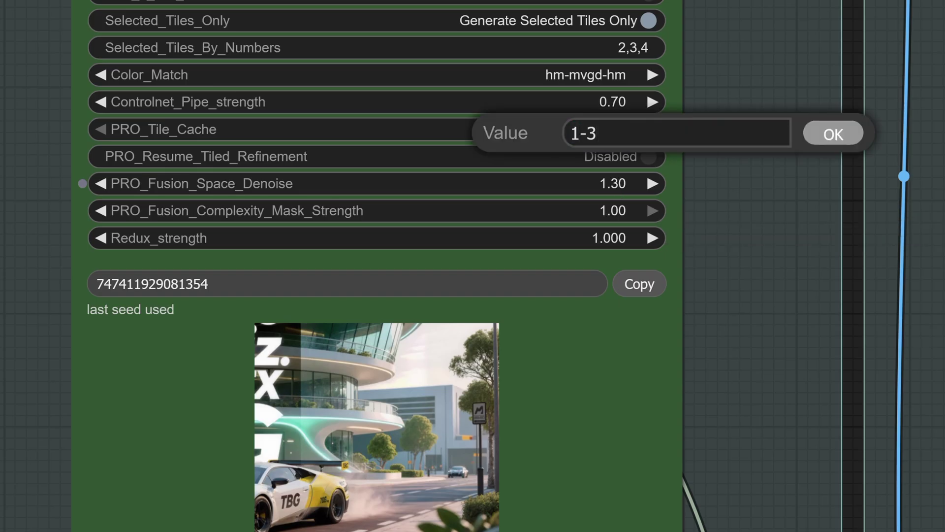
Lower PRO_Fusion_Space_Denoise from 1.30 to 1.20.
key("BackSpace")
type("2")
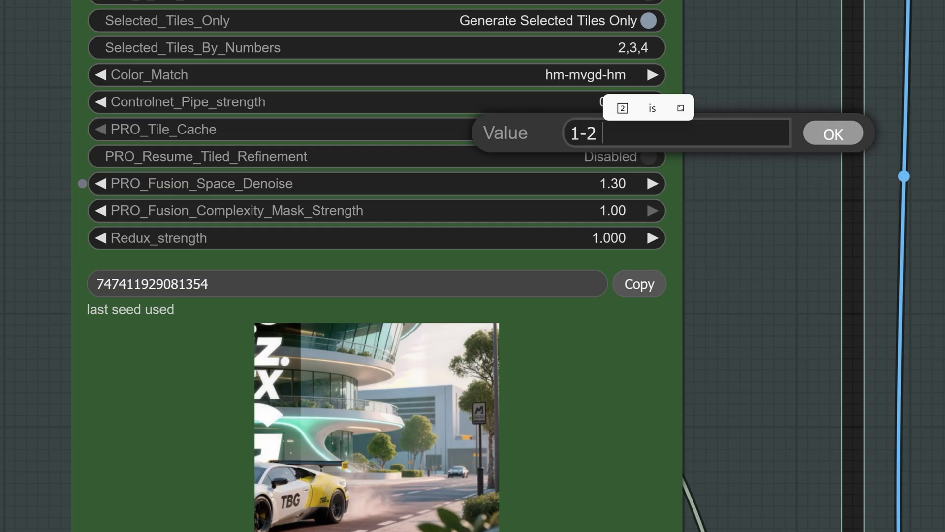
key("BackSpace")
key("BackSpace")
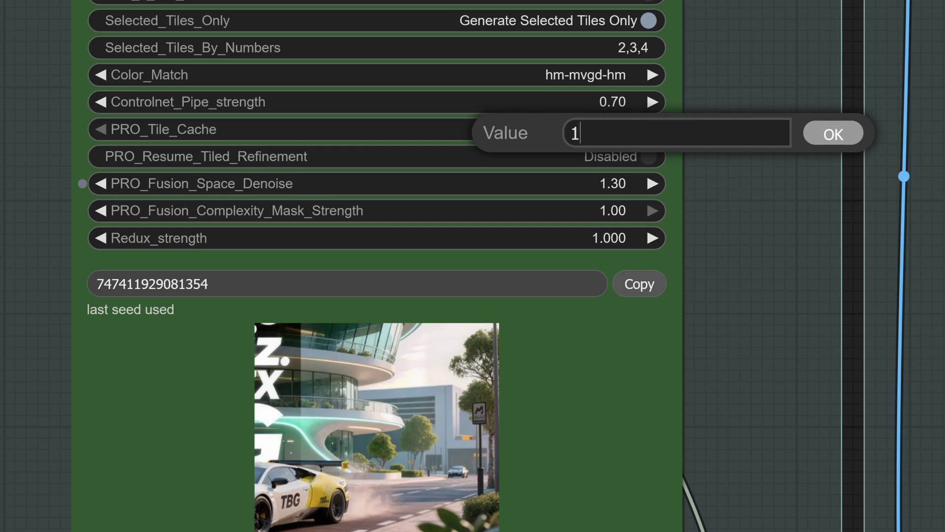
type(".2")
key("Return")
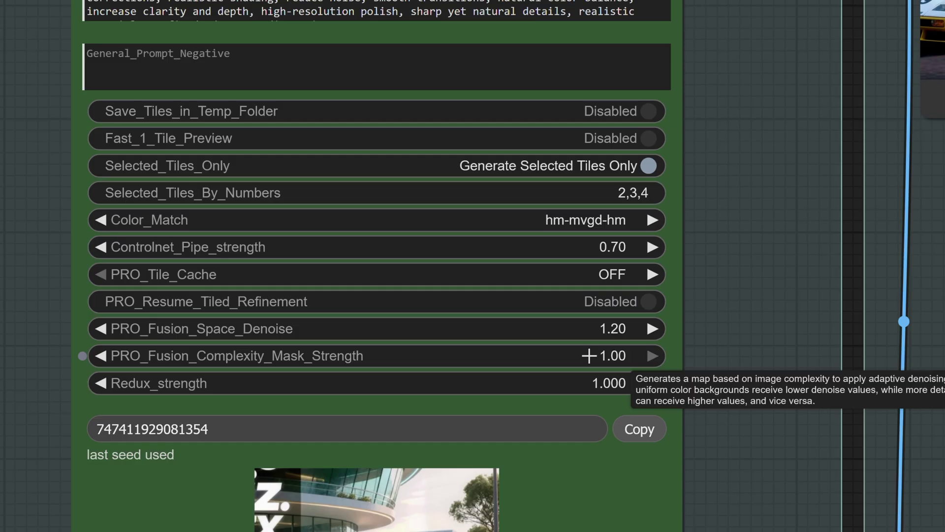
Drag PRO_Fusion_Complexity_Mask_Strength from 1.00 to 0.00.
left_click_drag(588, 355, 552, 356)
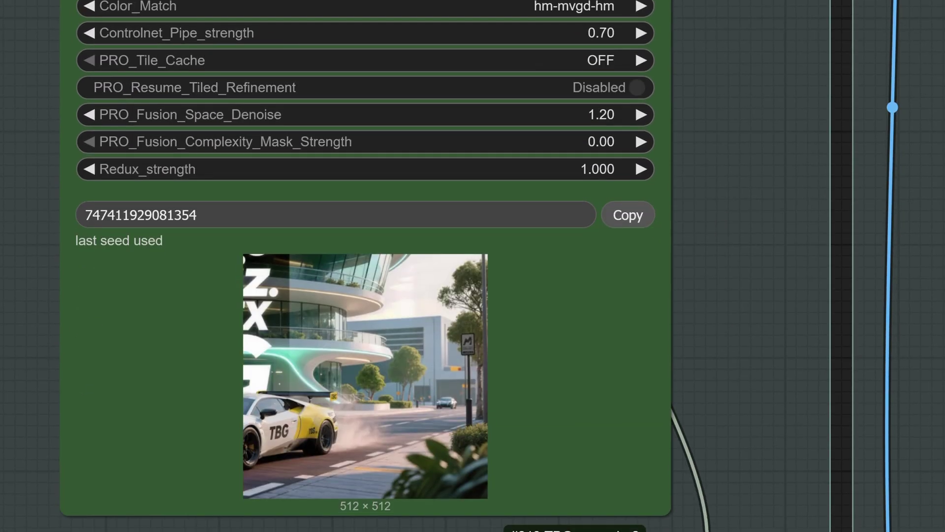
left_click(284, 208)
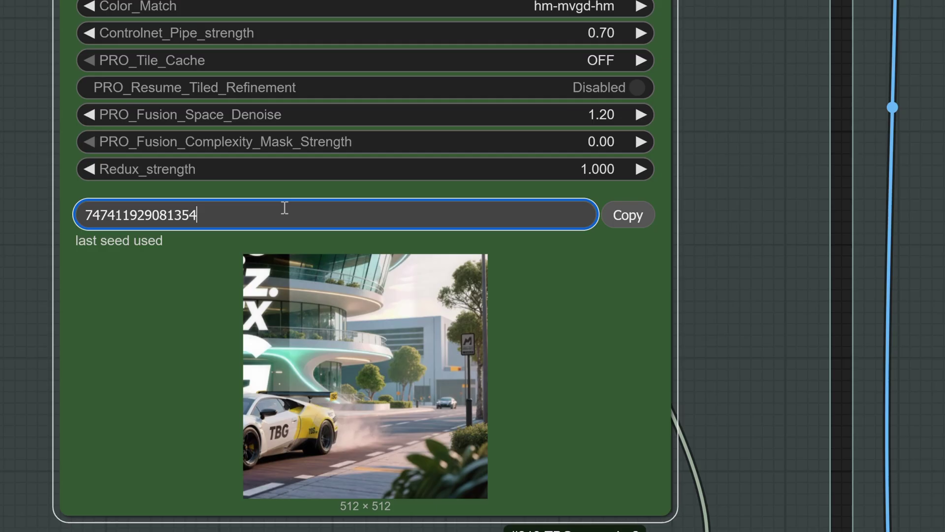
Scroll the TBG Tile Enrichment Pipe node to show its detail_daemon and upscale rows.
left_click_drag(755, 509, 777, 151)
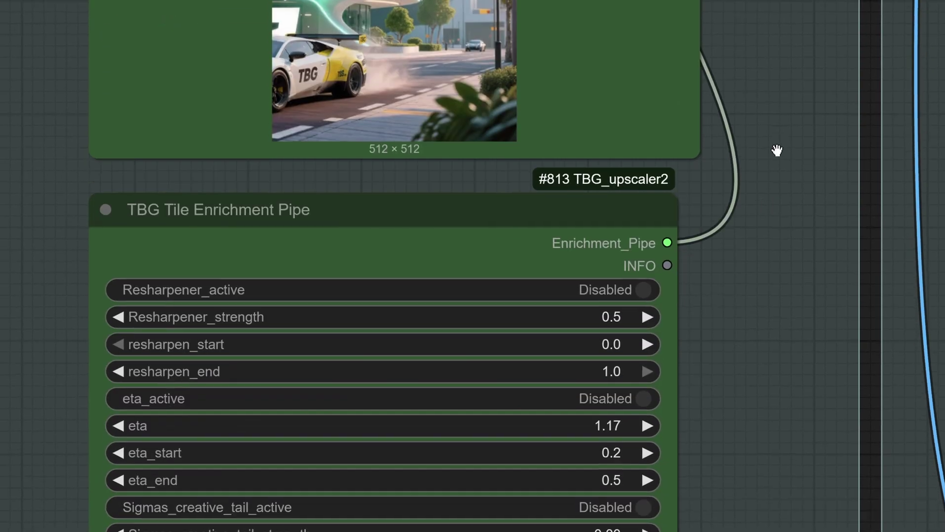
scroll(770, 291, "down", 5)
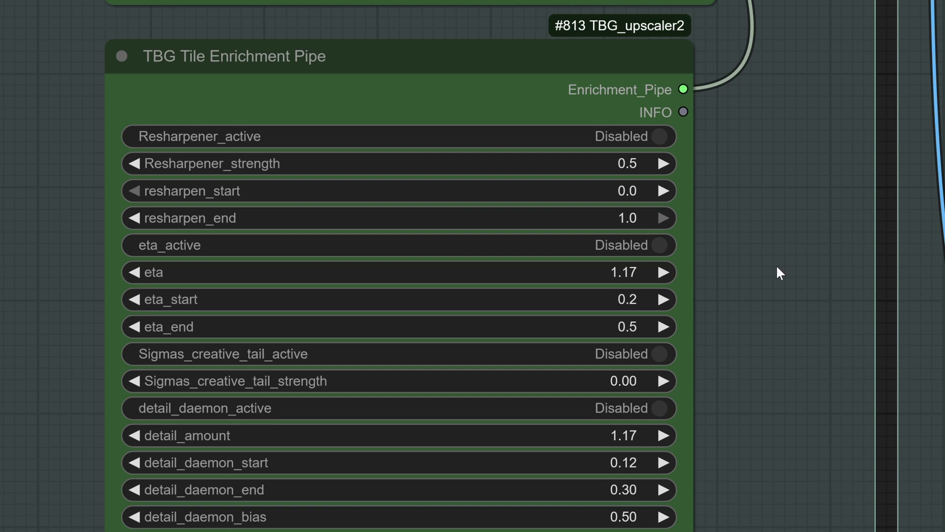
scroll(696, 358, "down", 11)
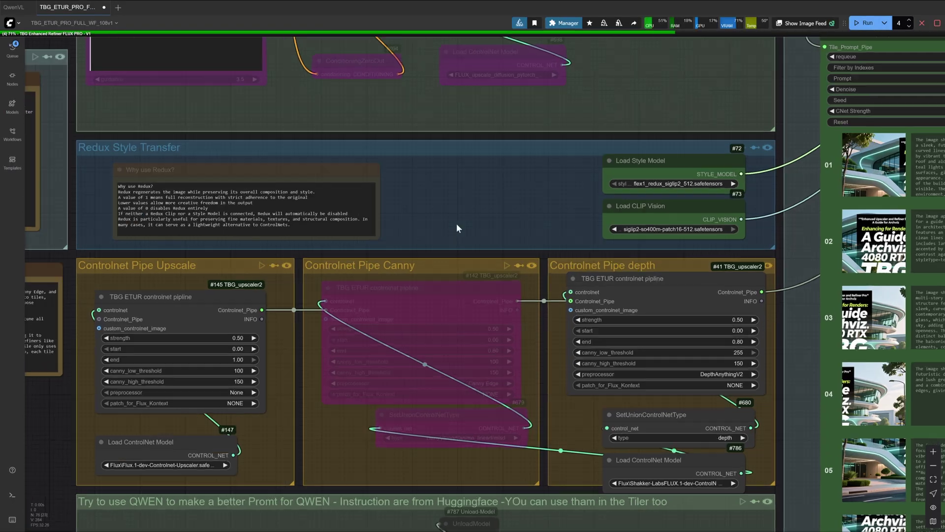
scroll(457, 225, "up", 2)
left_click_drag(485, 163, 512, 137)
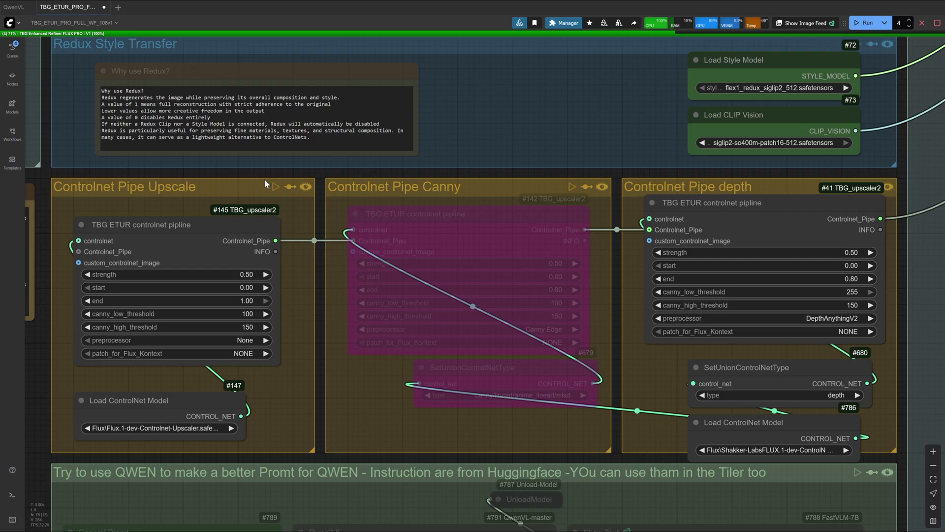
left_click_drag(615, 206, 591, 162)
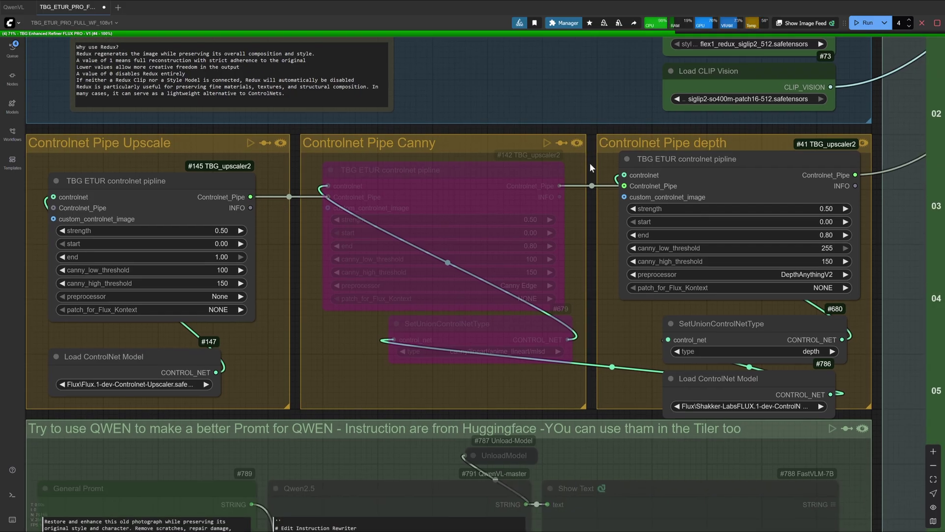
left_click(183, 220)
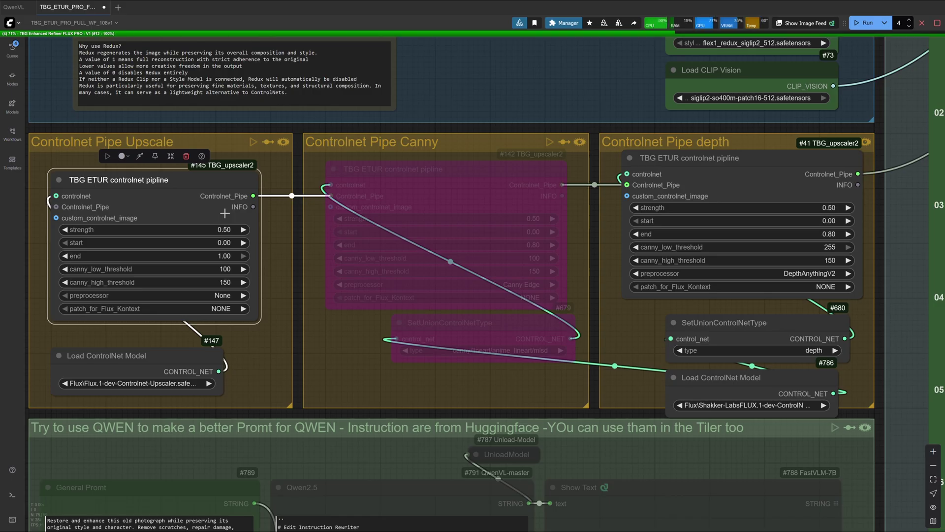
left_click_drag(590, 134, 341, 132)
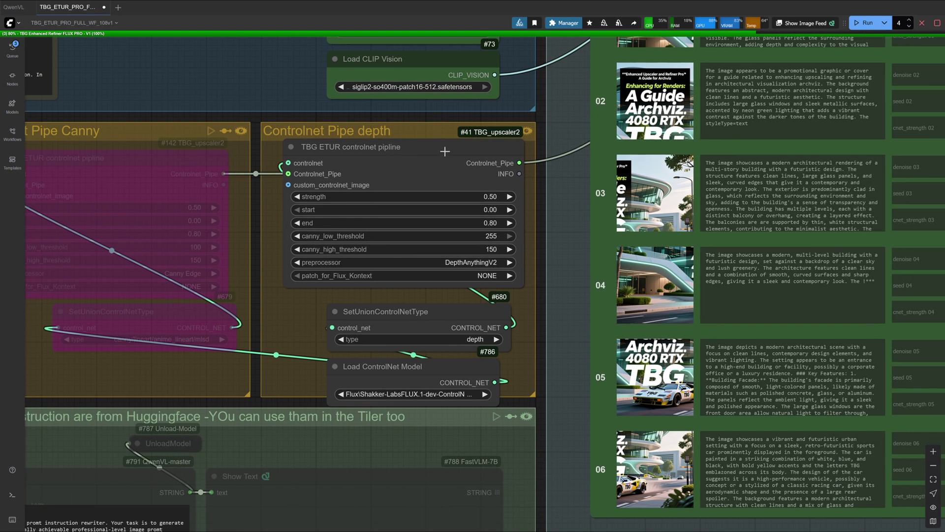
left_click(455, 262)
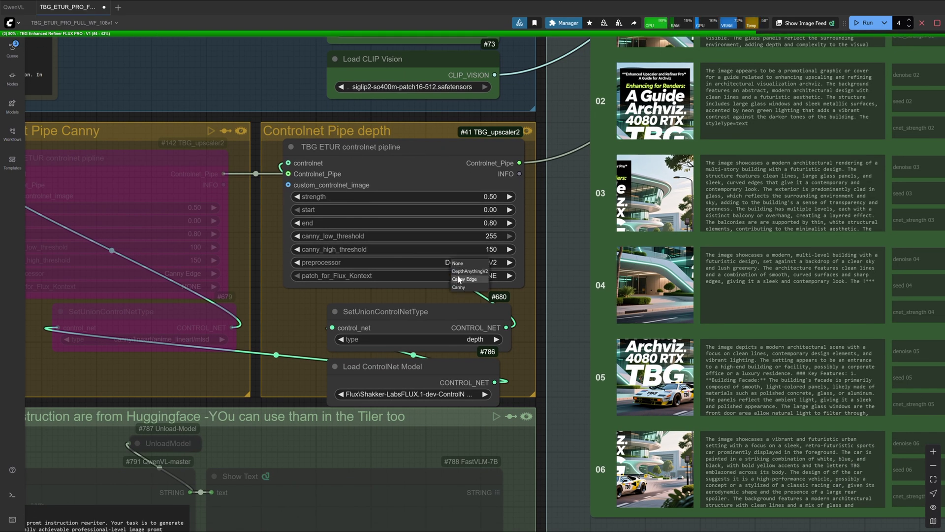
left_click(458, 274)
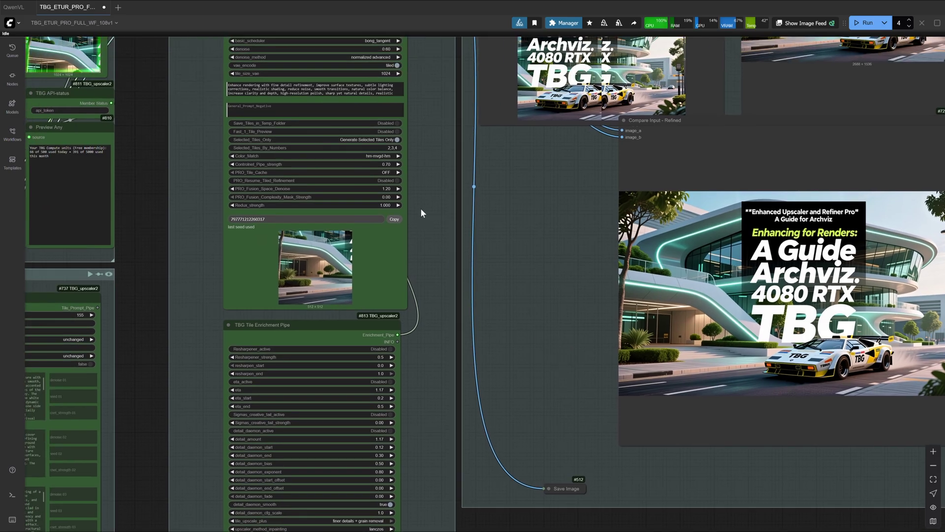
Lower the refiner's Controlnet_Pipe_strength to 0.5.
scroll(420, 207, "up", 3)
left_click(374, 148)
type("0.")
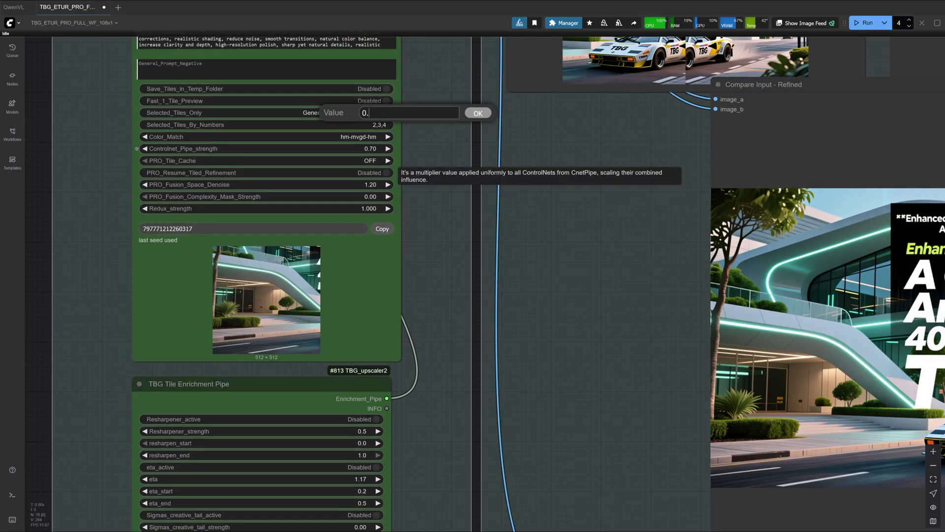
type("5")
key("Return")
Raise the refiner's denoise to 0.7.
left_click_drag(433, 93, 427, 236)
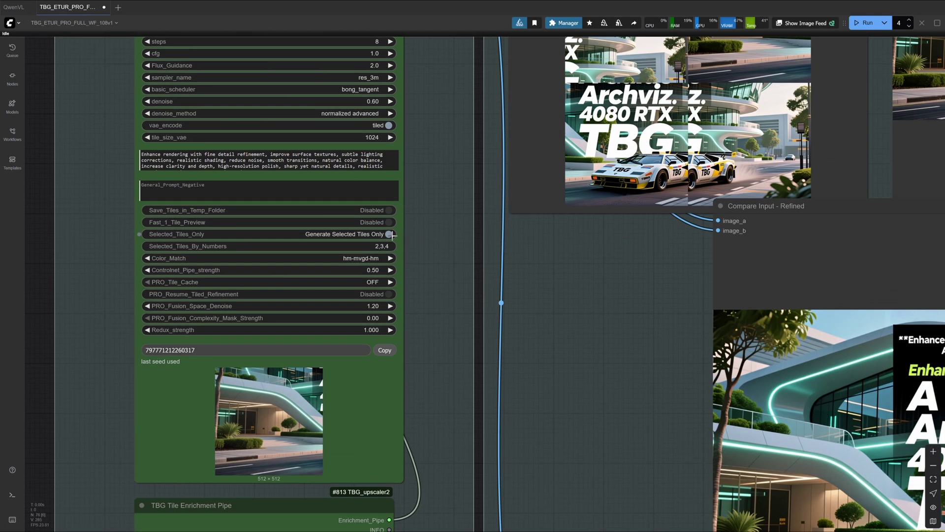
left_click(375, 101)
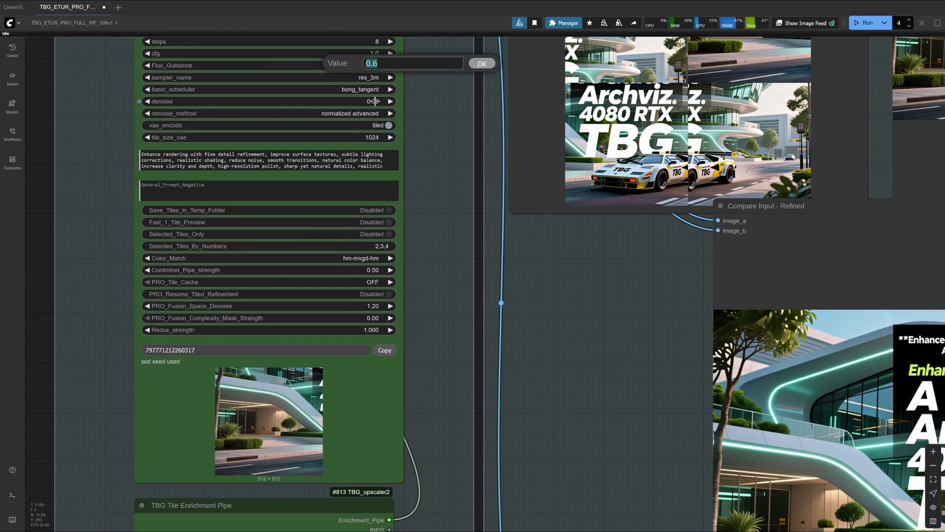
type("0.7")
key("Return")
scroll(492, 251, "down", 5)
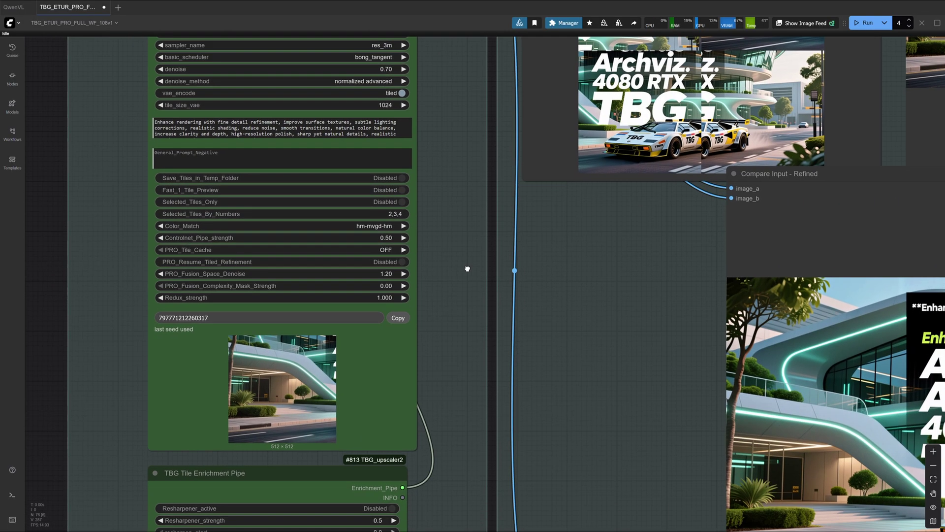
scroll(530, 99, "up", 3)
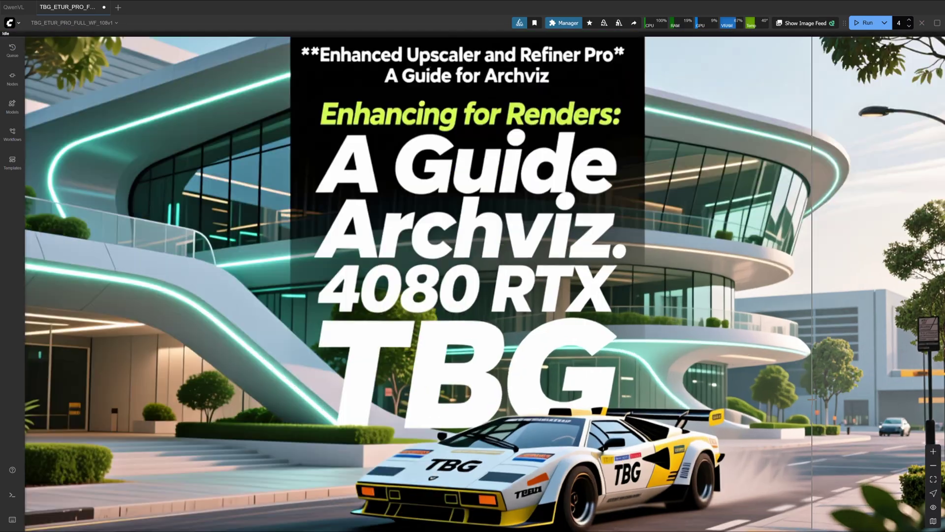
Zoom and pan the Compare Input - Refined image to inspect the building entrance detail.
scroll(267, 378, "up", 3)
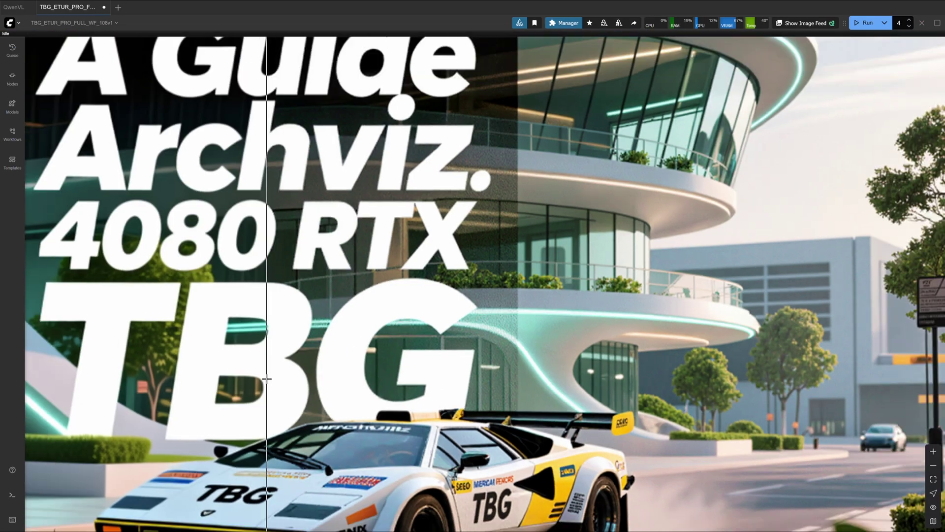
scroll(267, 378, "down", 2)
left_click_drag(266, 378, 337, 379)
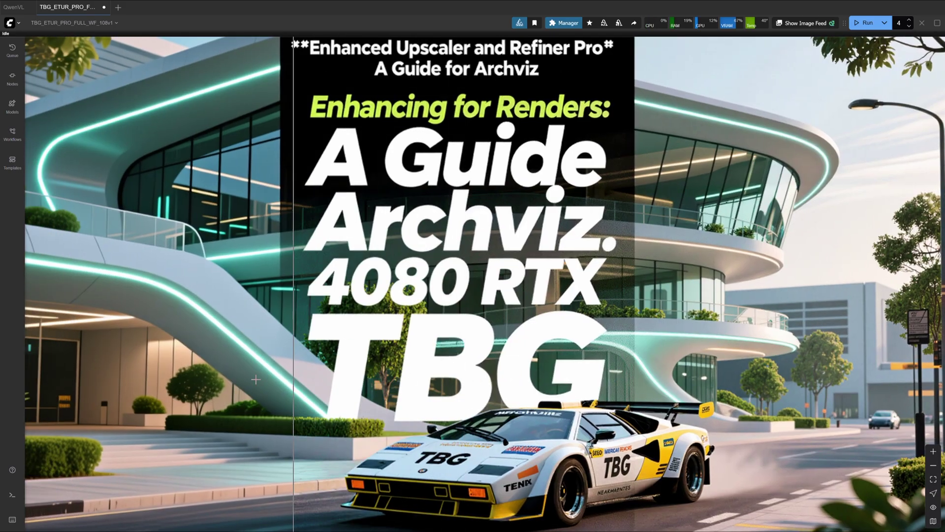
left_click_drag(275, 380, 460, 380)
scroll(143, 386, "up", 3)
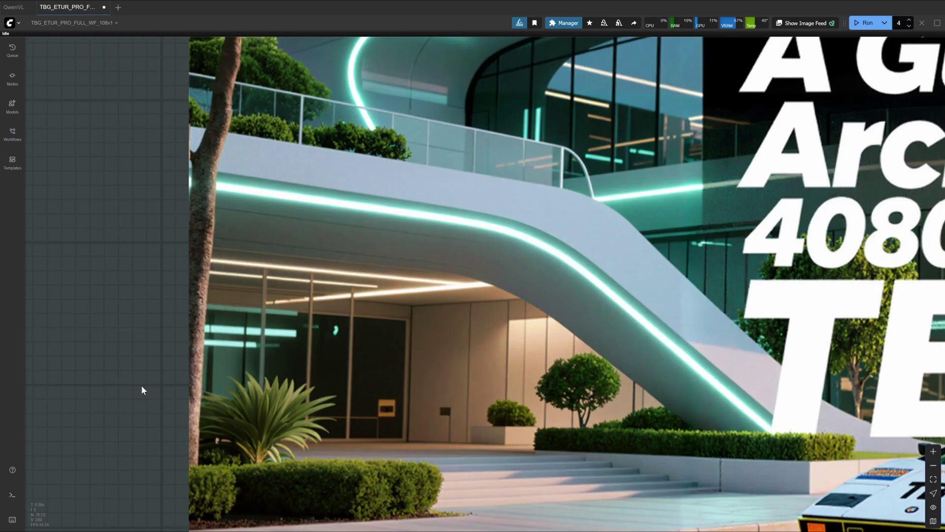
Switch the Enhanced Refiner's sampler_name from res_3m to res_6s.
left_click(459, 151)
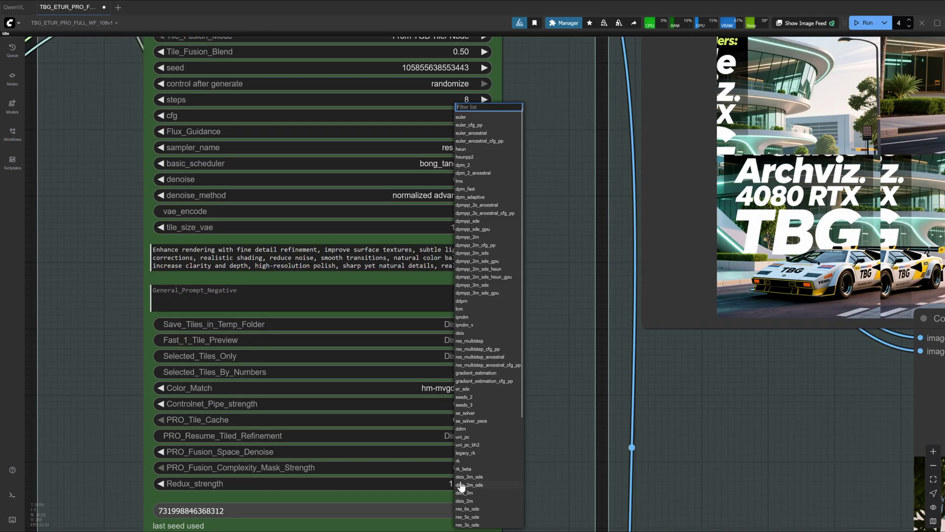
scroll(463, 478, "down", 3)
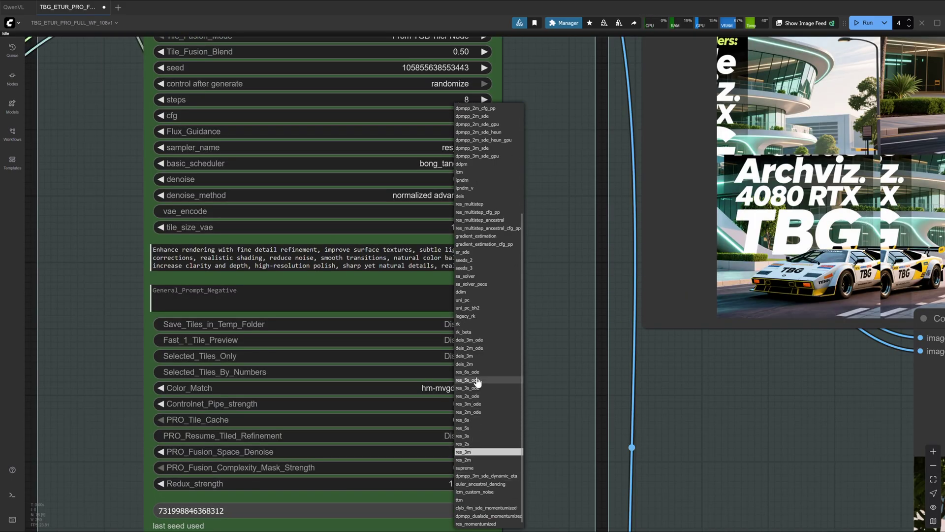
left_click(466, 420)
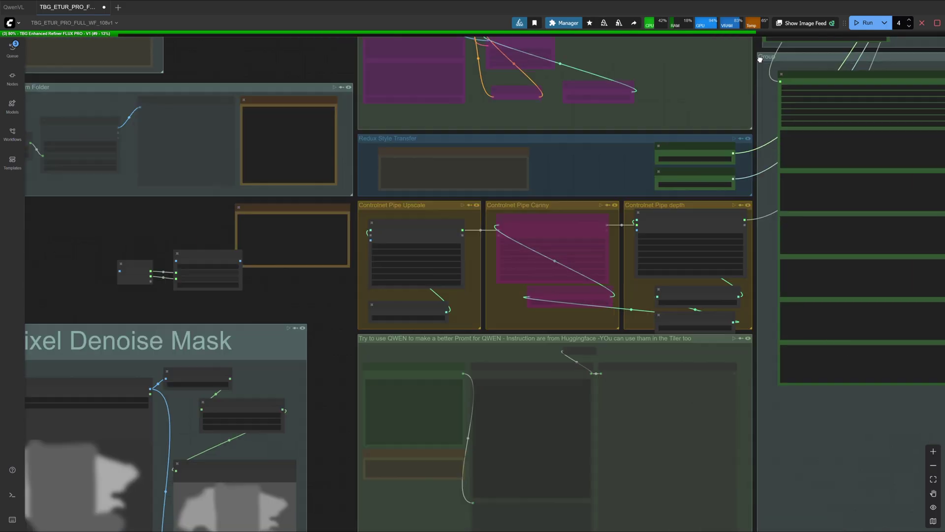
Drag the node out of the Per Pixel Denoise Mask group.
left_click_drag(309, 383, 433, 323)
scroll(427, 269, "down", 5)
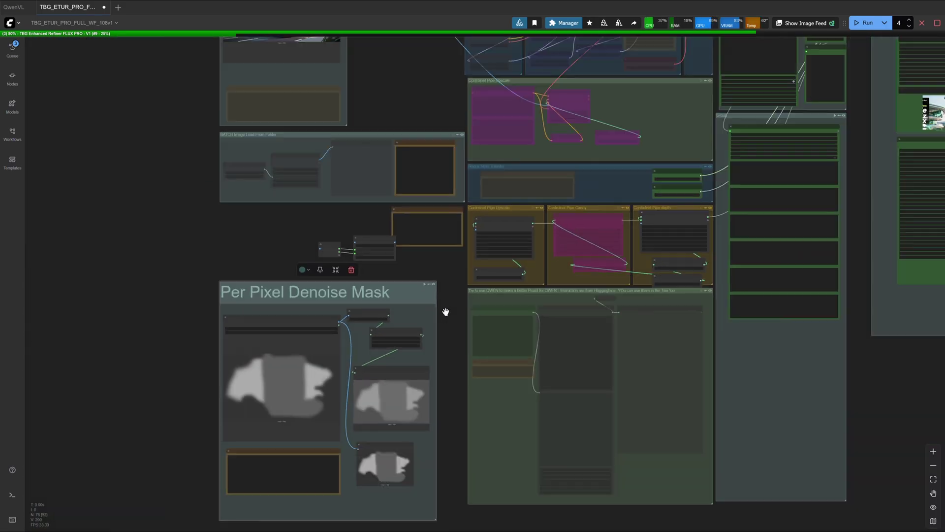
left_click_drag(332, 400, 355, 387)
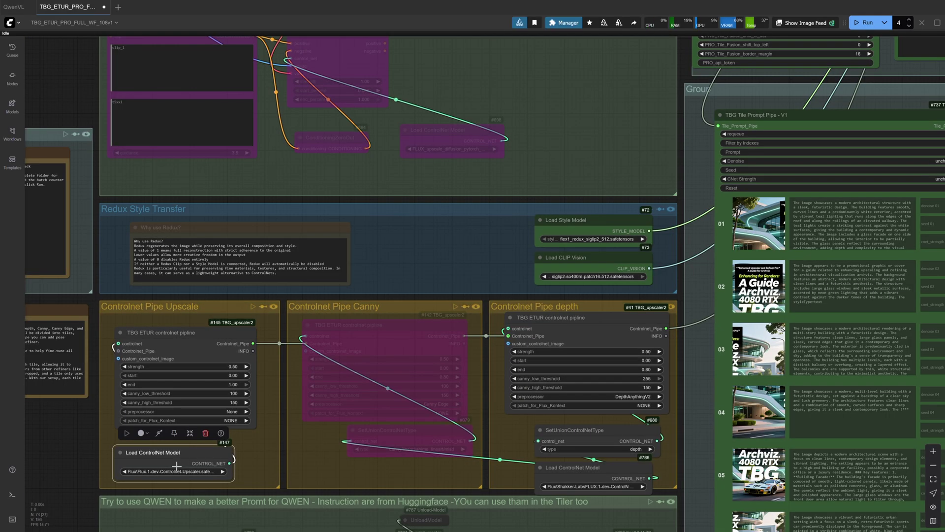
Check the depth ControlNet pipeline's PRO_Fusion_Complexity_min_Denoise, leaving it at 0.30.
left_click(196, 338)
left_click(565, 335)
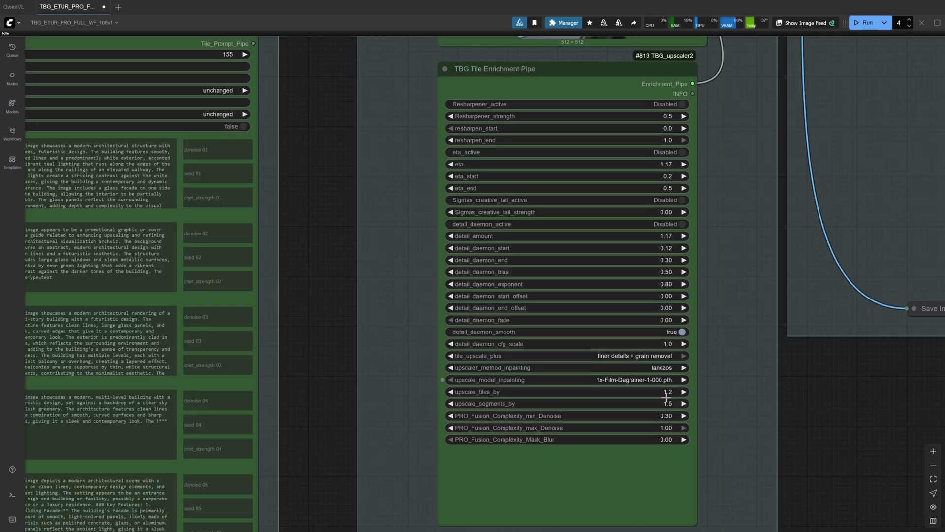
left_click(668, 411)
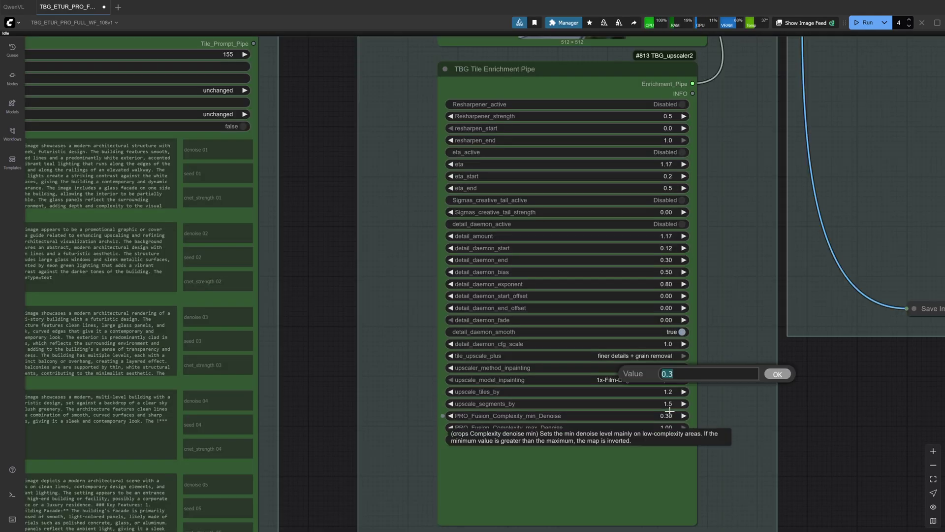
key("Escape")
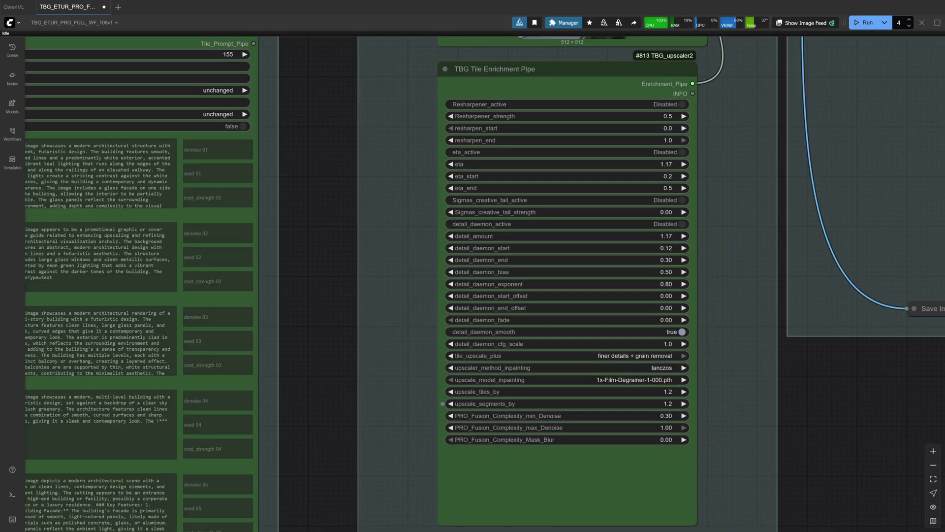
Set the Enhanced Tiled Upscaler's Fragmentation to 0.5.
scroll(483, 237, "up", 10)
scroll(482, 238, "left", 6)
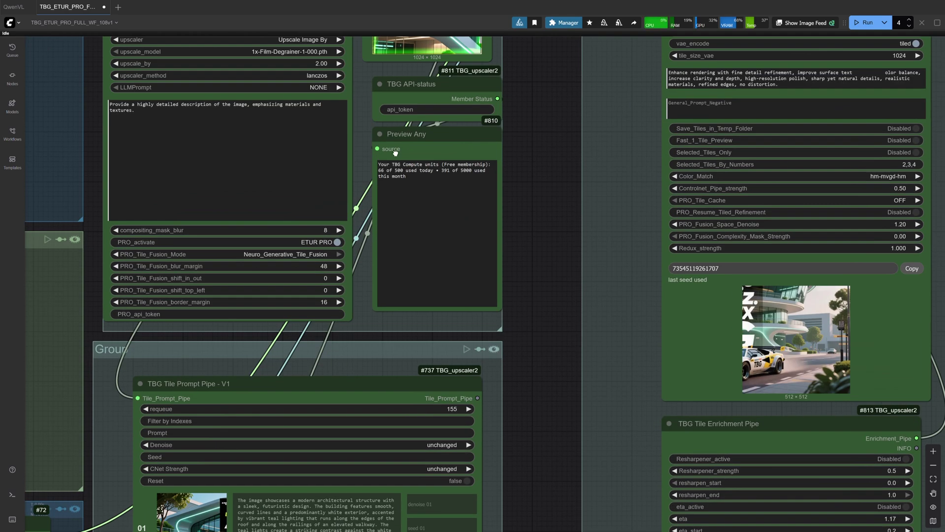
scroll(395, 153, "up", 10)
scroll(396, 154, "left", 7)
left_click(492, 248)
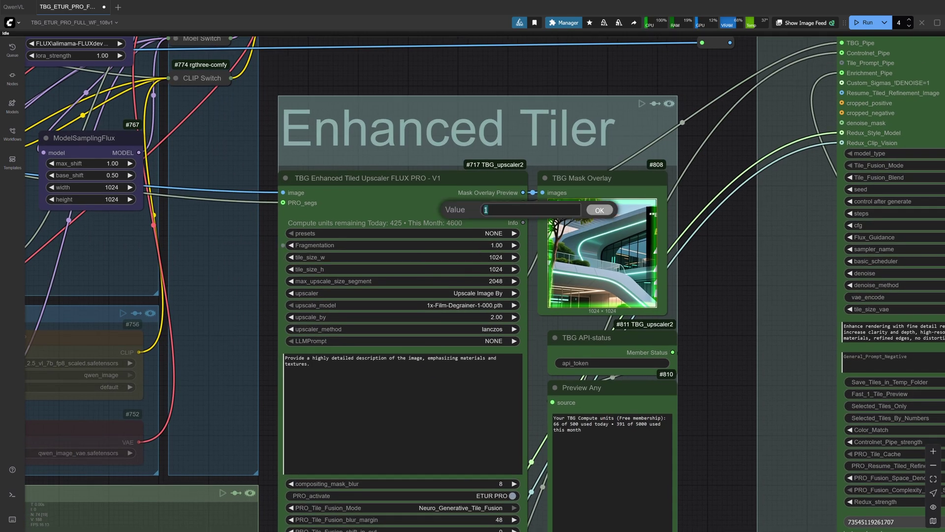
key("Return")
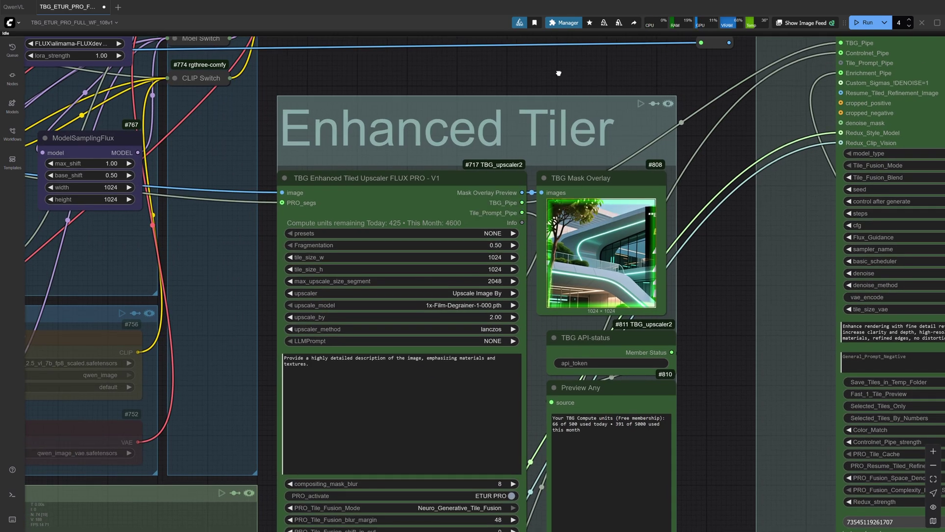
Run the workflow again.
scroll(714, 119, "right", 5)
left_click(862, 23)
scroll(623, 159, "right", 3)
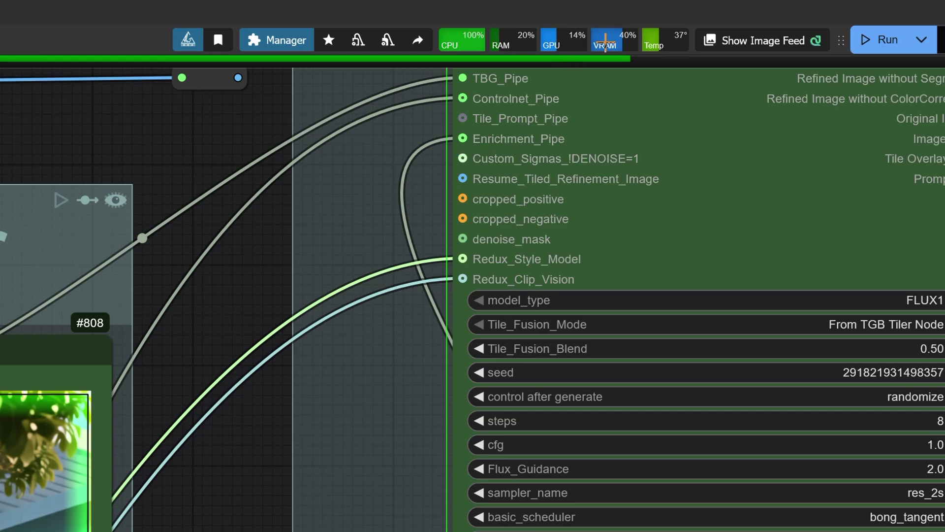